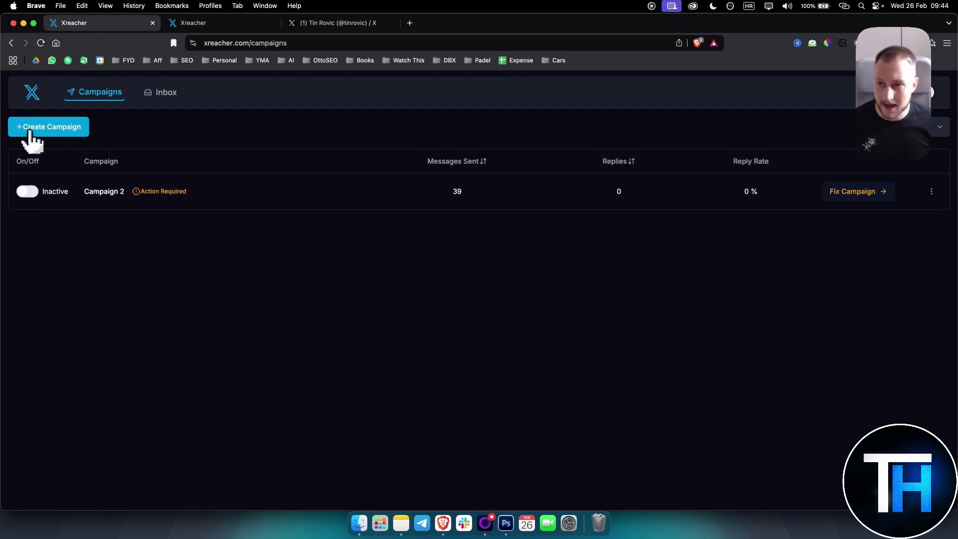
# Step: View the conversations in the inbox, and return to the campaigns list
pyautogui.click(42, 131)
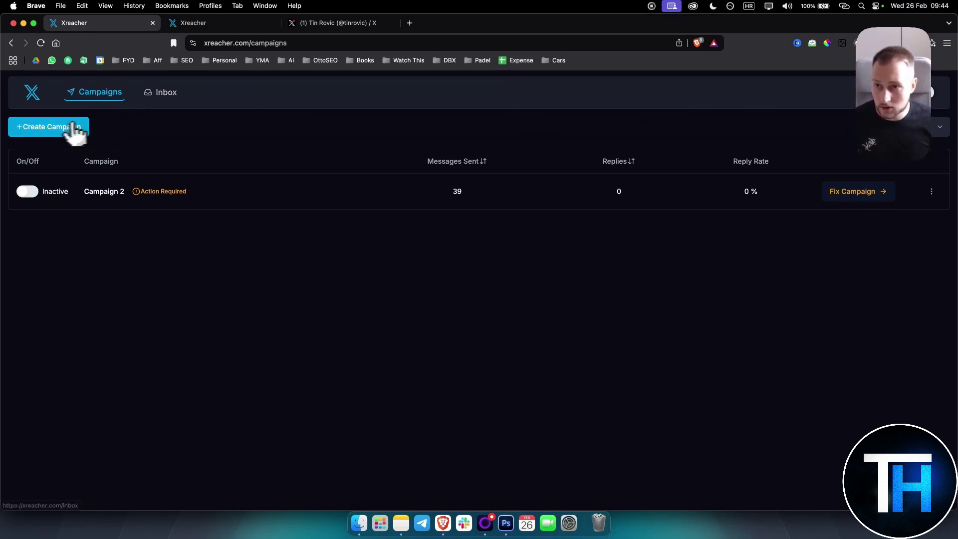
pyautogui.click(164, 98)
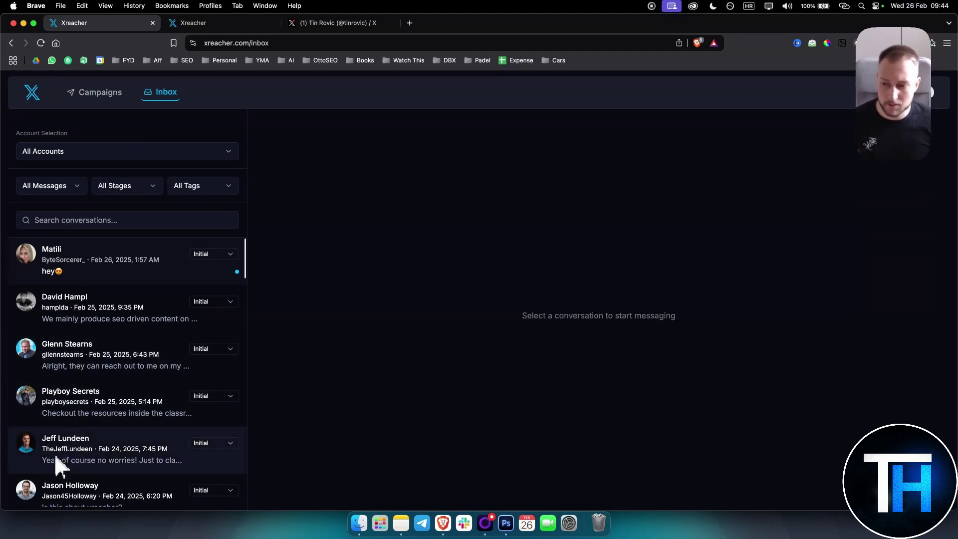
pyautogui.click(95, 107)
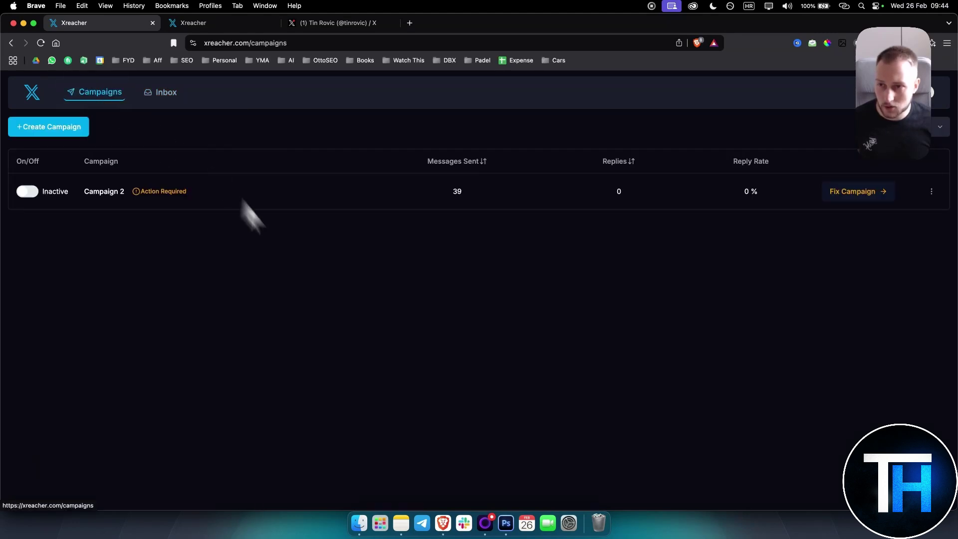
# Step: Create a new campaign and name it "YouTube Coaches"
pyautogui.click(57, 131)
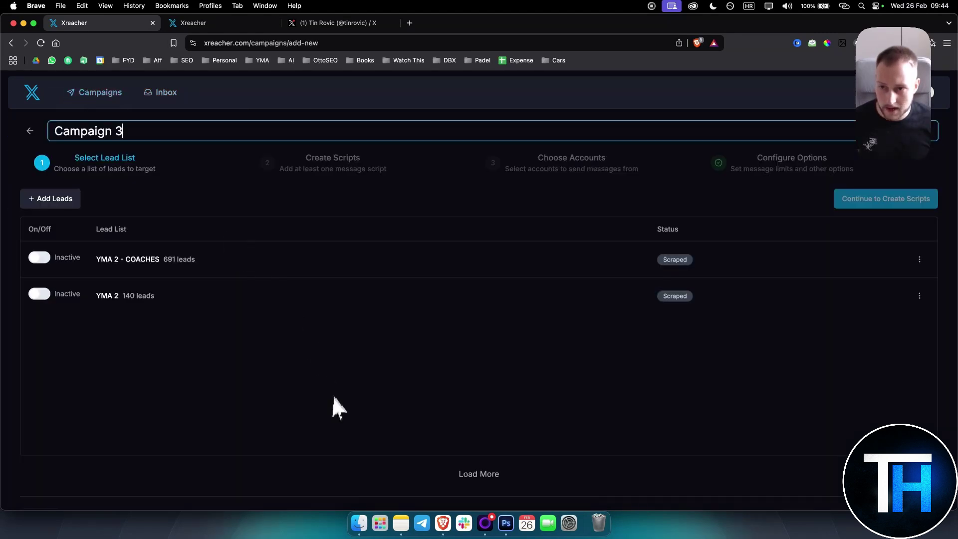
pyautogui.moveTo(64, 132); pyautogui.dragTo(208, 142)
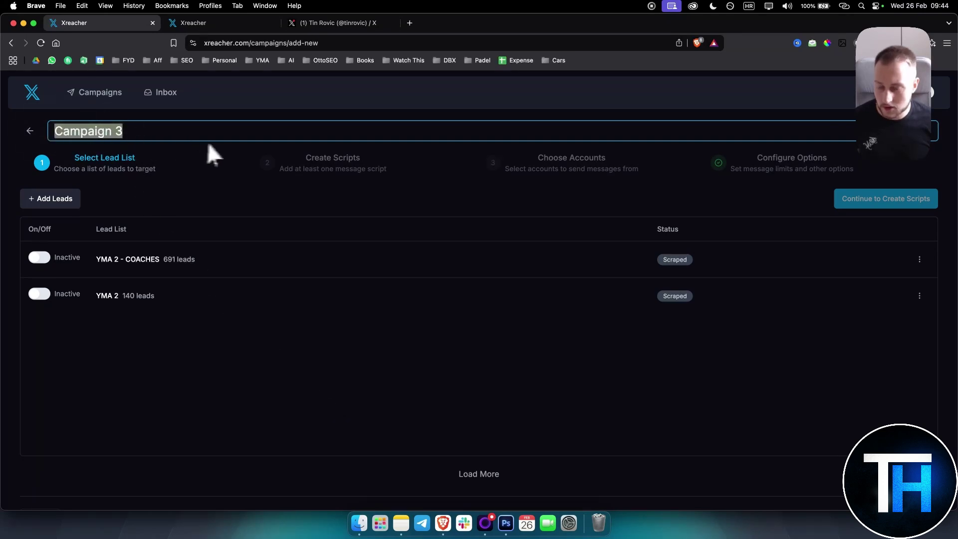
pyautogui.write('YouT')
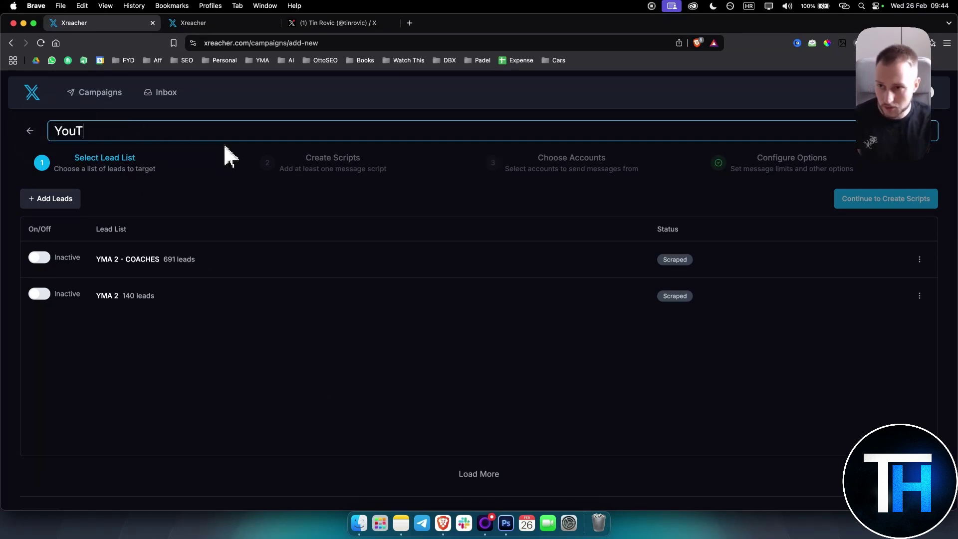
pyautogui.write('ube Coaches')
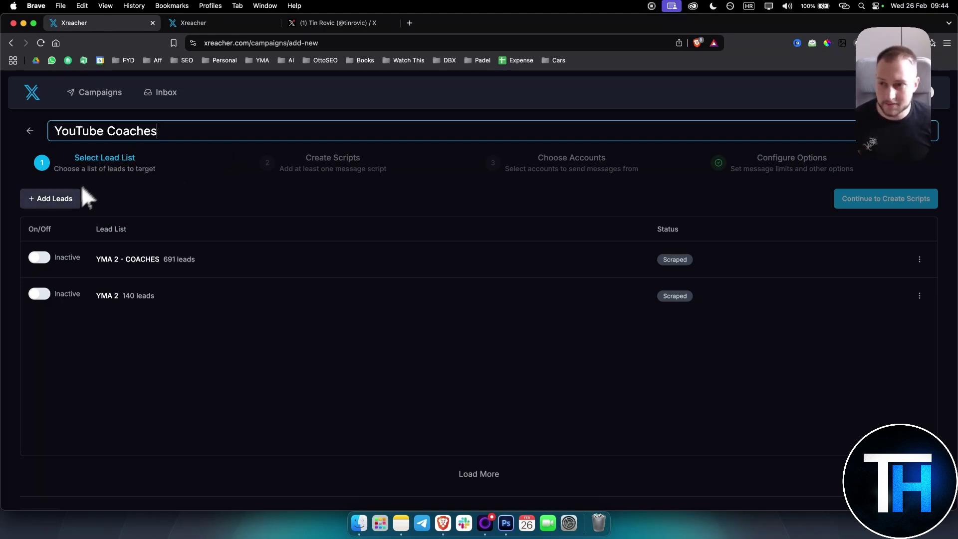
pyautogui.click(141, 202)
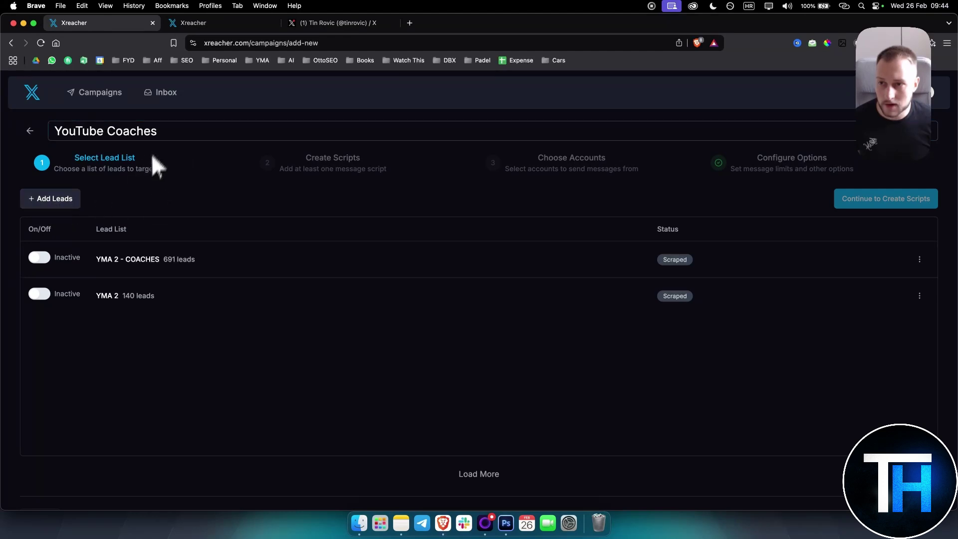
# Step: Start adding leads to the campaign, look at the CSV upload form, and return to the method selection
pyautogui.click(55, 200)
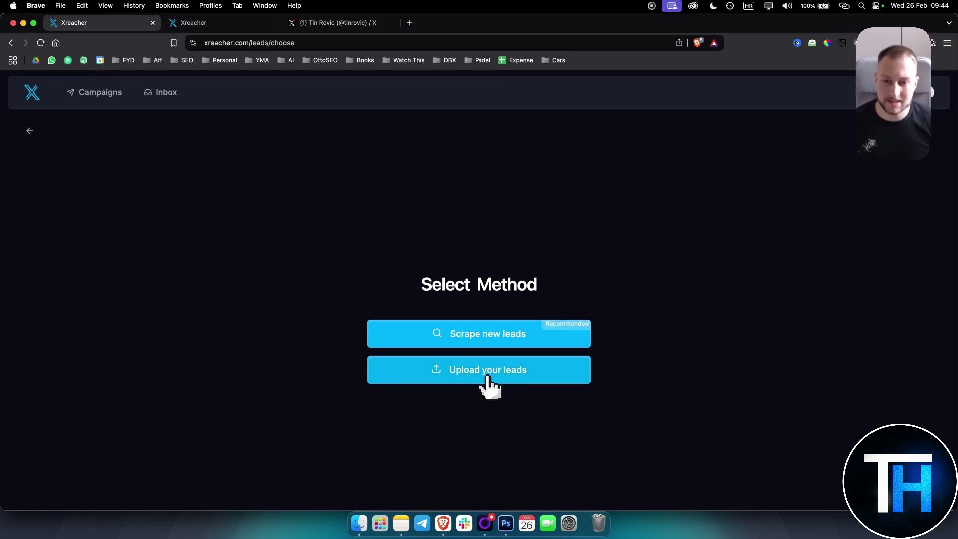
pyautogui.click(487, 378)
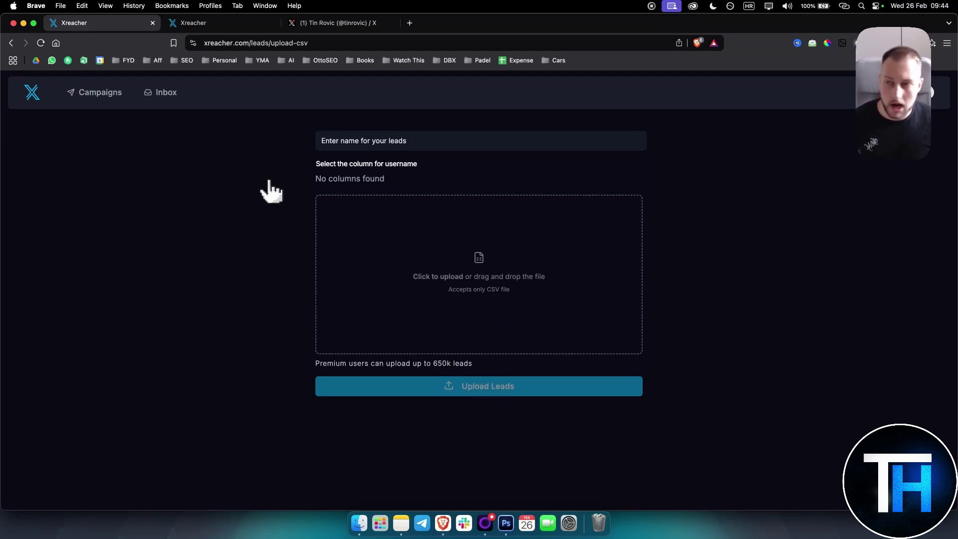
pyautogui.click(351, 140)
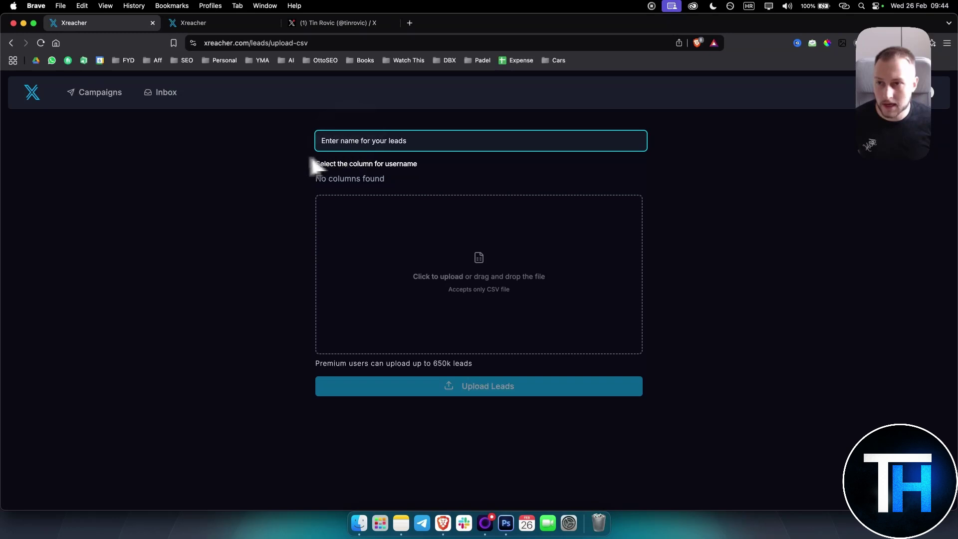
pyautogui.click(11, 43)
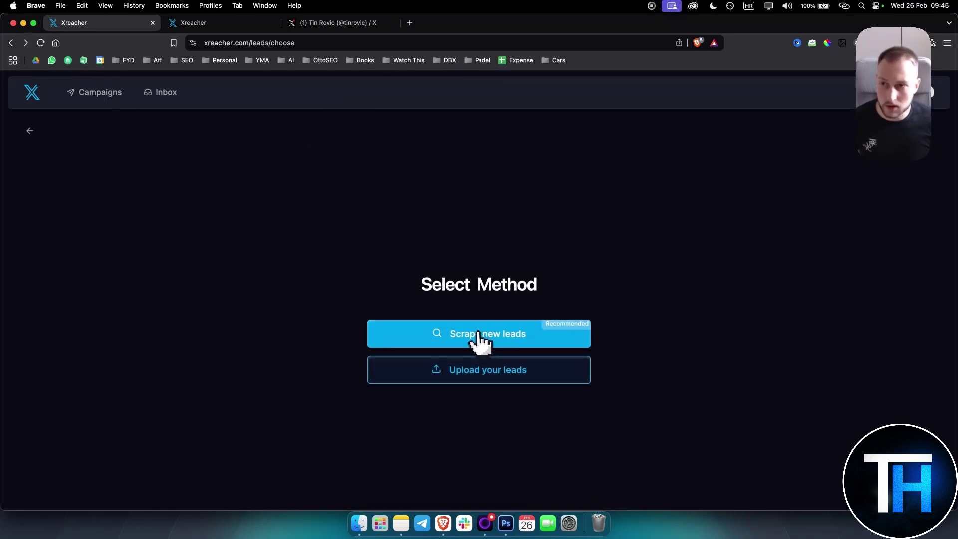
# Step: Choose to scrape new leads and add the link of the X profile open in the other tab as the lead source
pyautogui.click(477, 335)
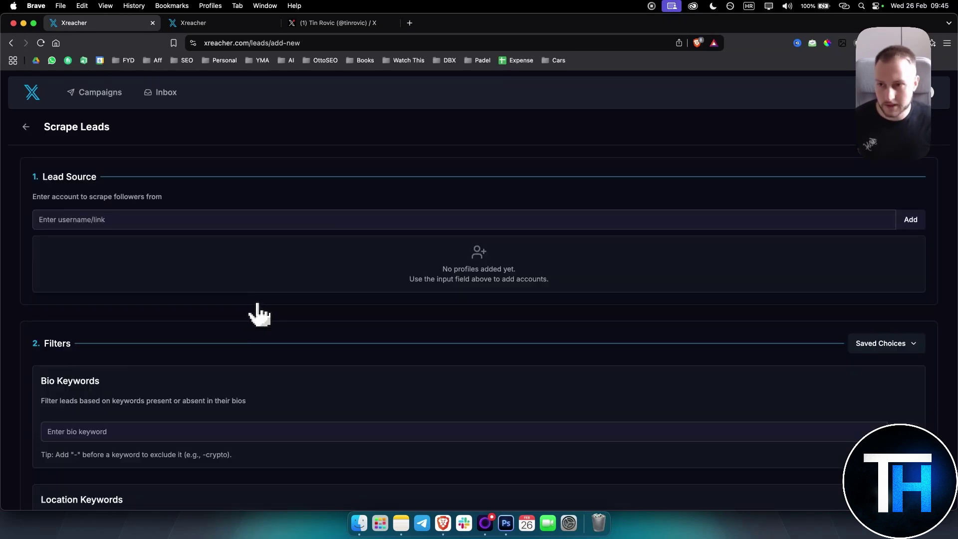
pyautogui.scroll(-1, 219, 270)
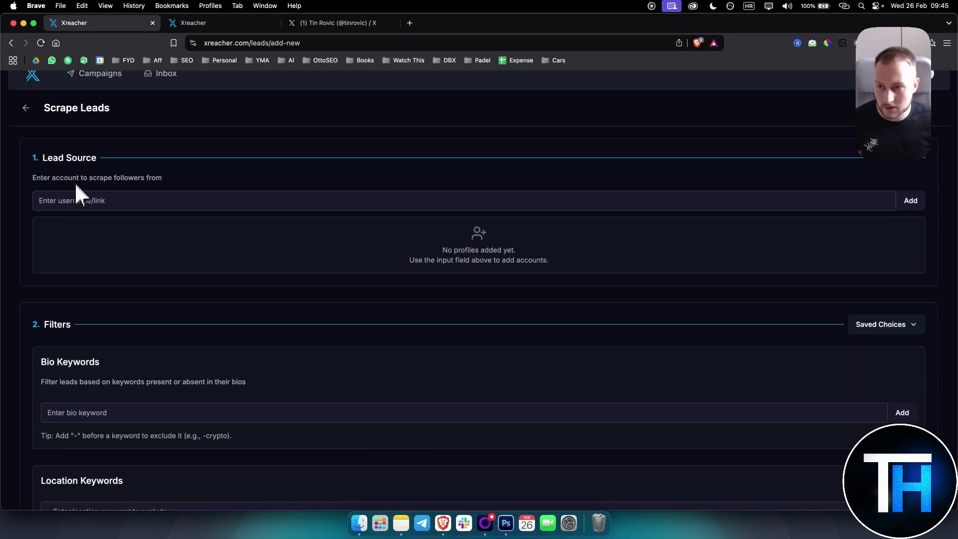
pyautogui.click(338, 23)
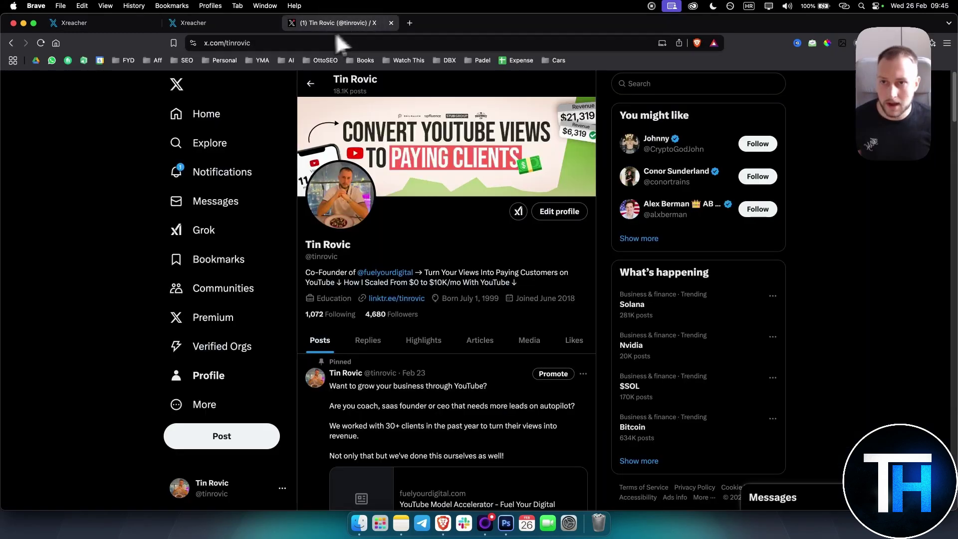
pyautogui.press('super+1')
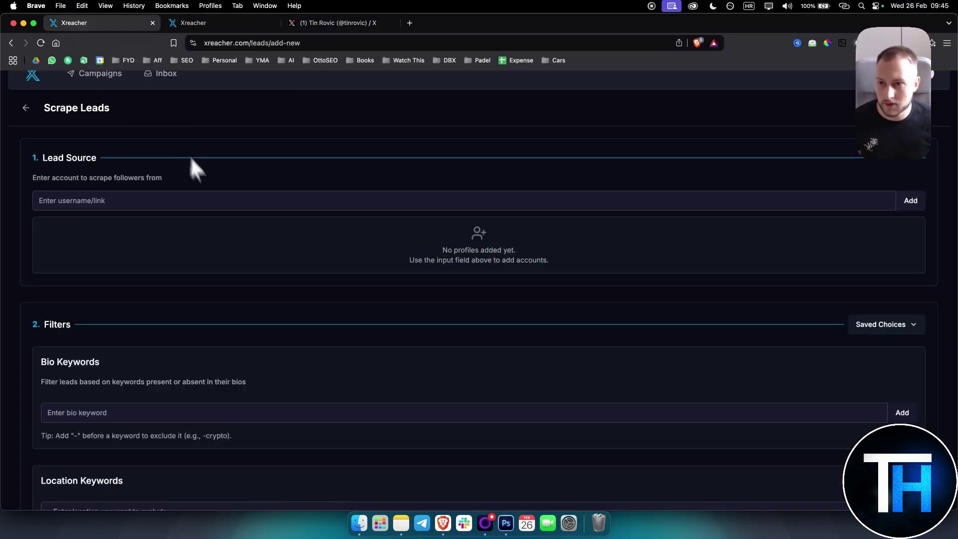
pyautogui.click(196, 197)
pyautogui.write('https://x.com/tinrovic')
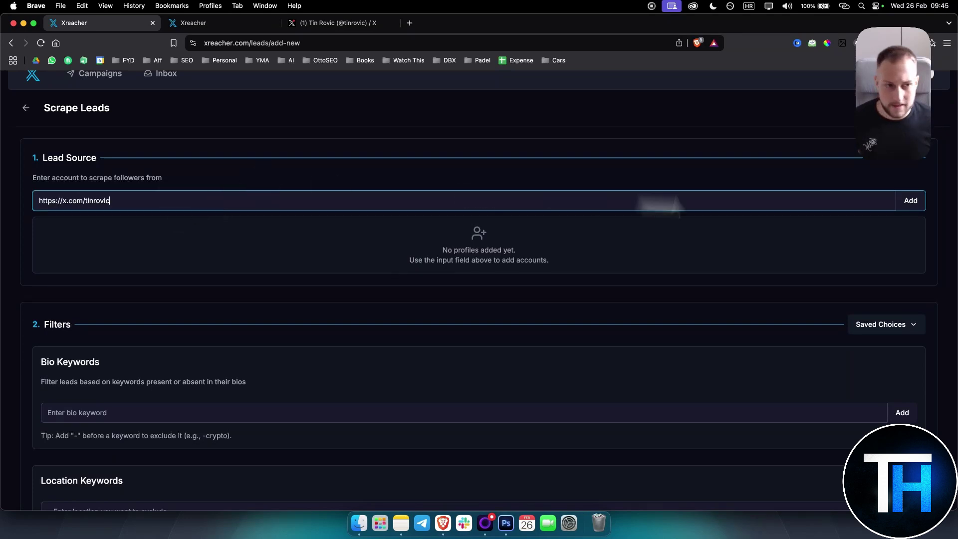
pyautogui.click(911, 202)
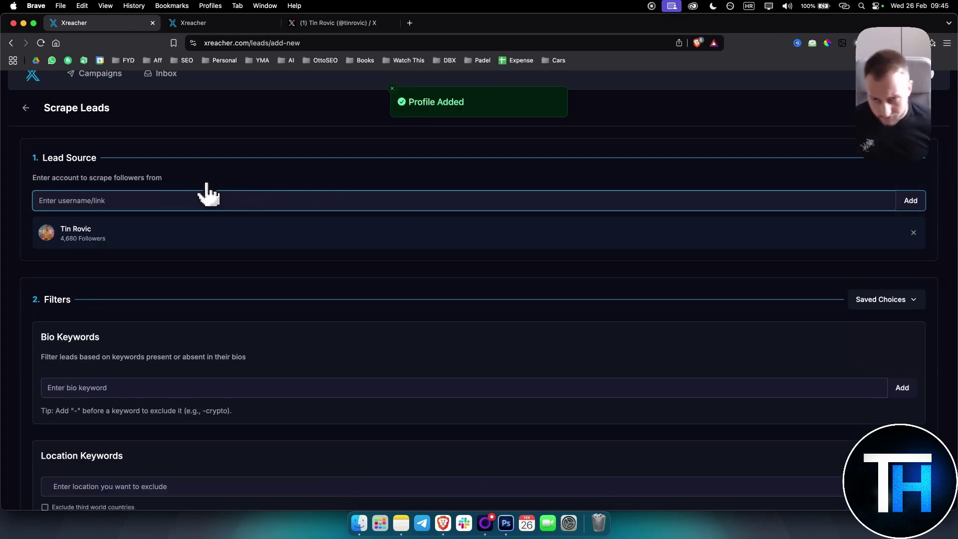
# Step: Check the added profile's follower count and browse its verified followers list on X
pyautogui.moveTo(61, 238); pyautogui.dragTo(120, 251)
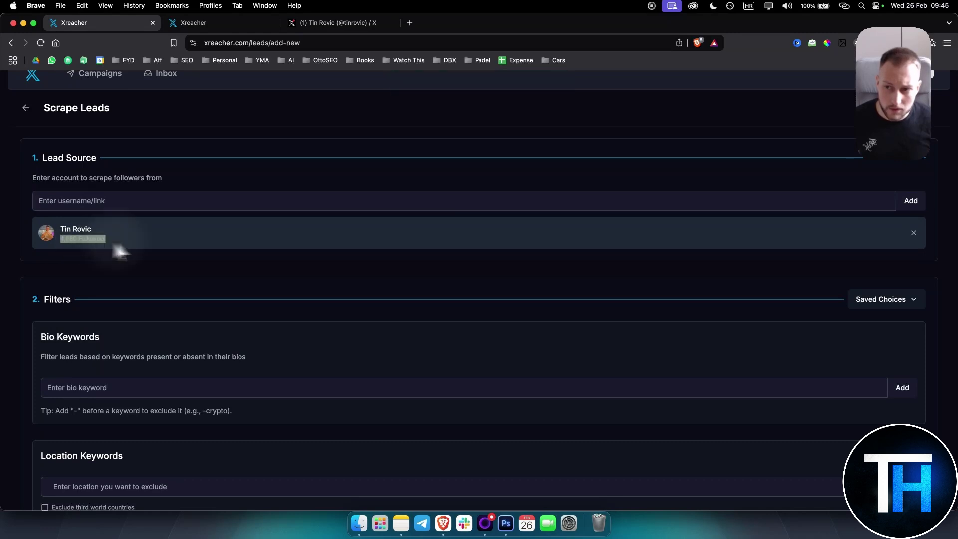
pyautogui.click(96, 249)
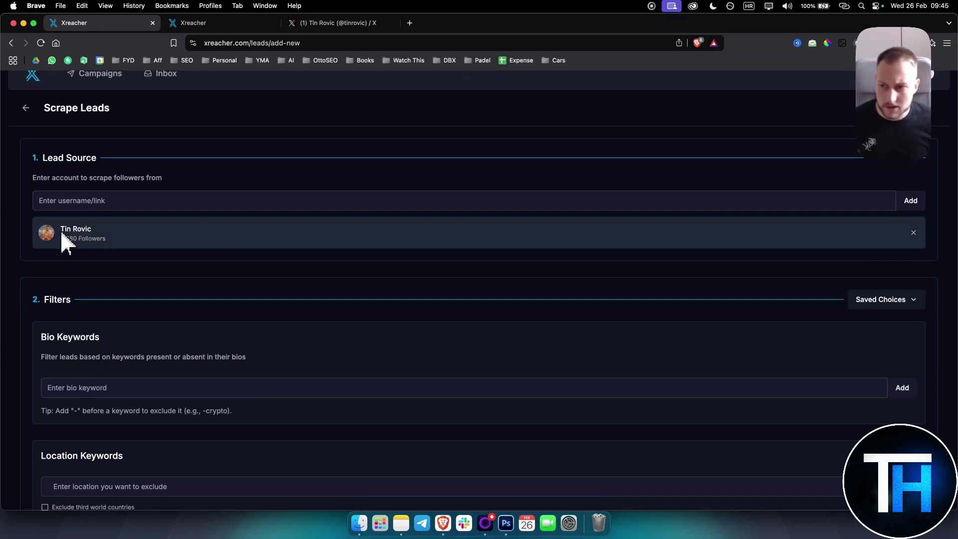
pyautogui.moveTo(64, 243); pyautogui.dragTo(90, 248)
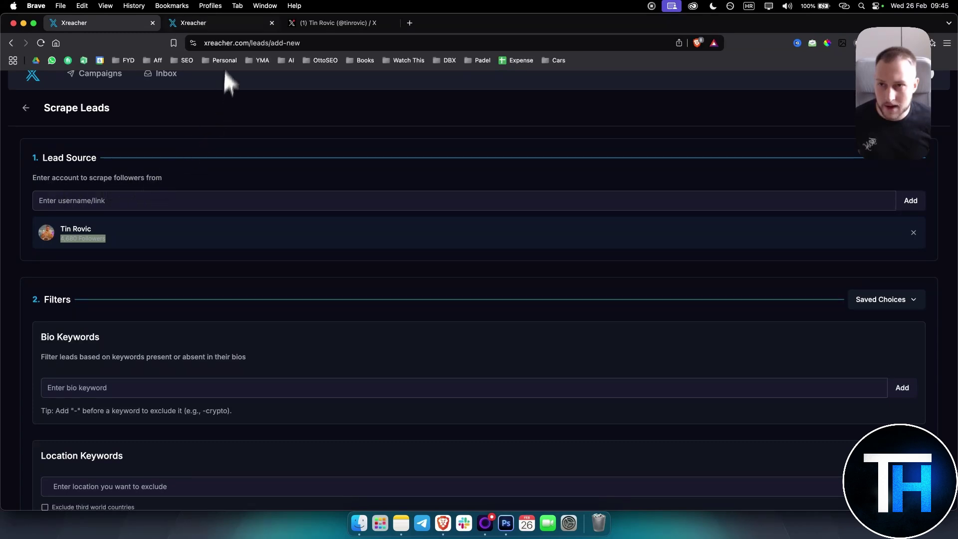
pyautogui.click(339, 23)
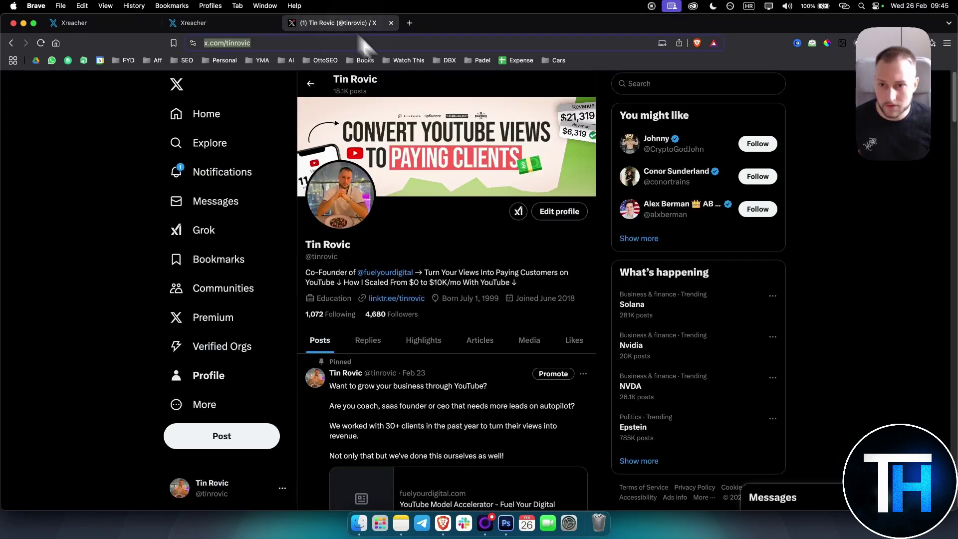
pyautogui.click(387, 314)
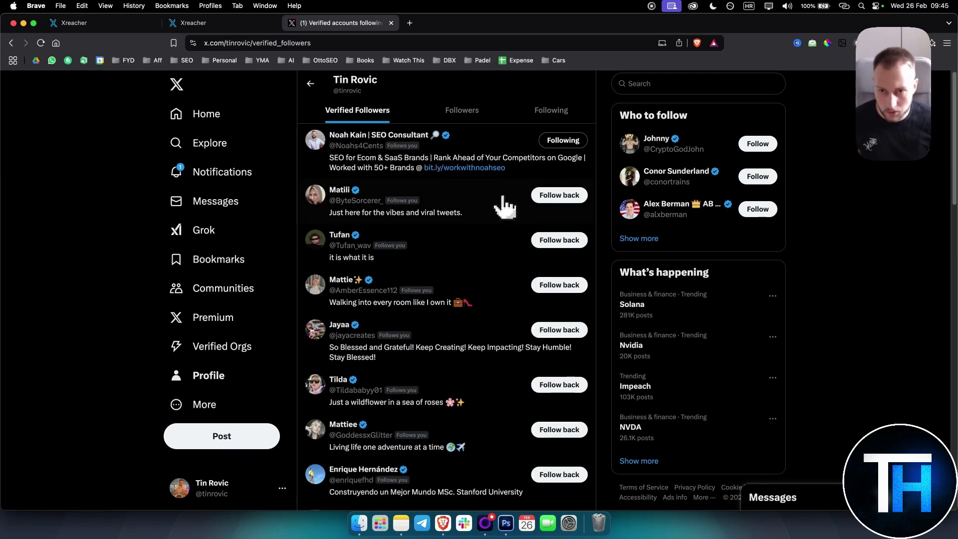
pyautogui.scroll(-8, 486, 148)
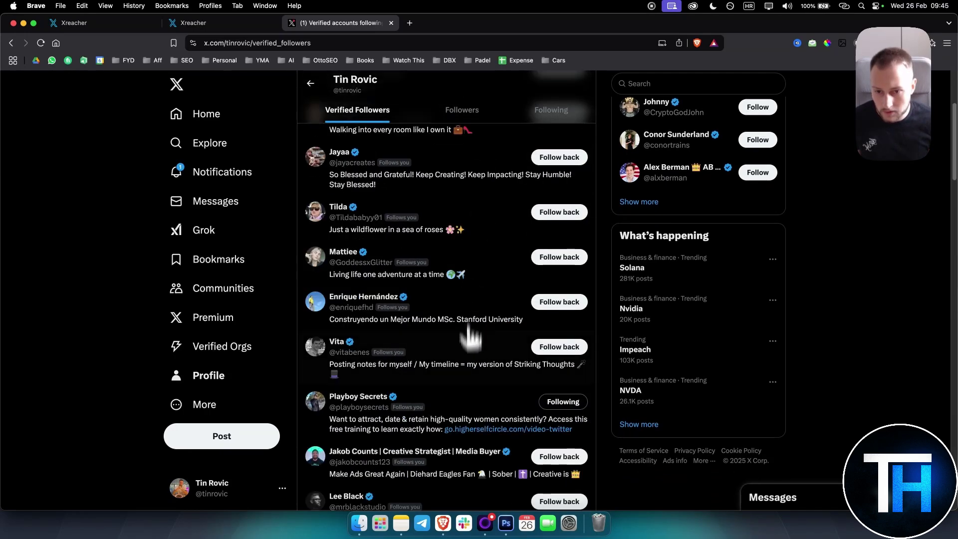
pyautogui.scroll(8, 466, 400)
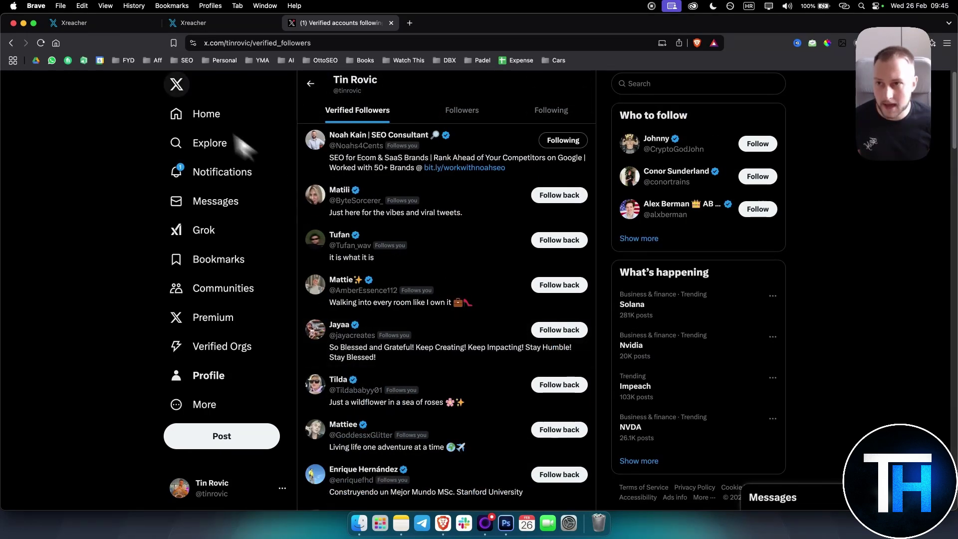
# Step: Return to the Scrape Leads form in Xreacher and activate the bio keyword filter for entry
pyautogui.click(111, 25)
pyautogui.scroll(-2, 190, 299)
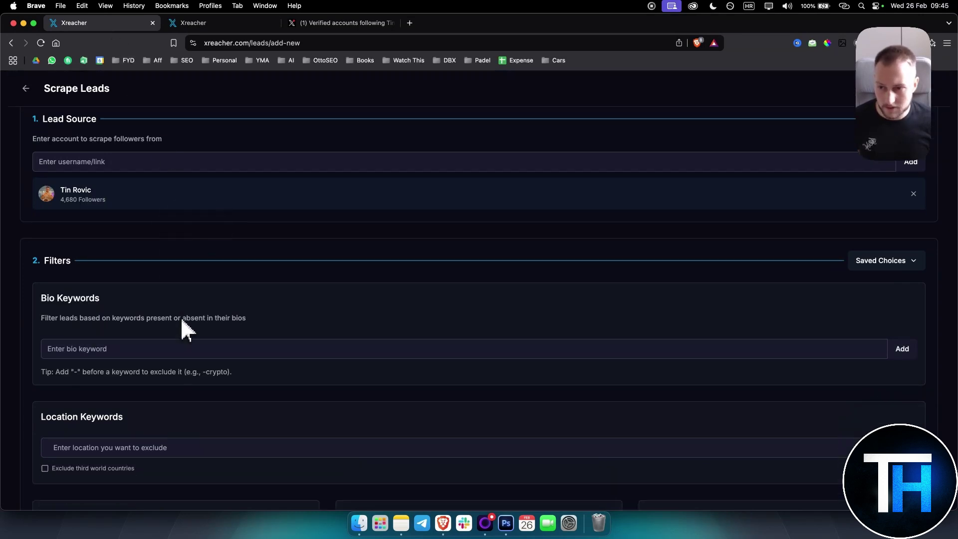
pyautogui.scroll(-1, 103, 337)
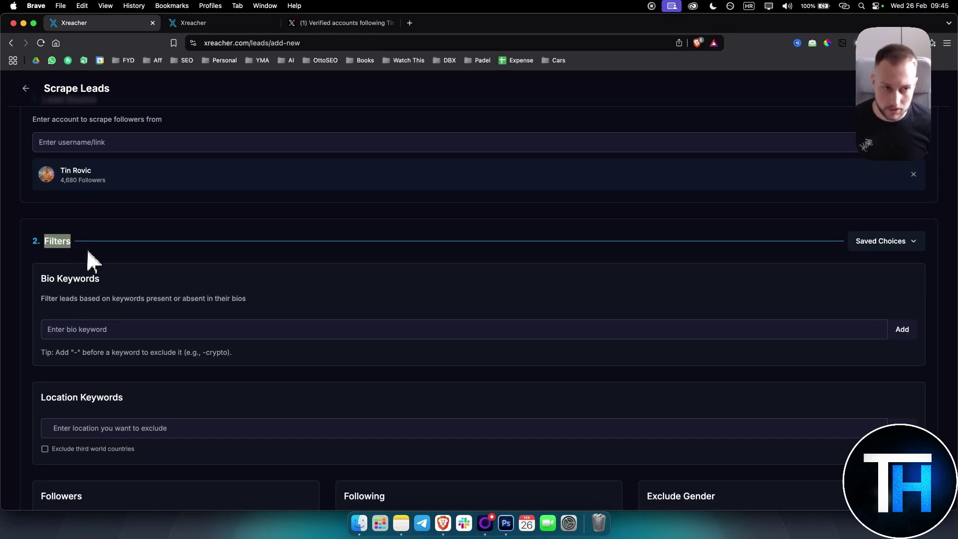
pyautogui.click(103, 324)
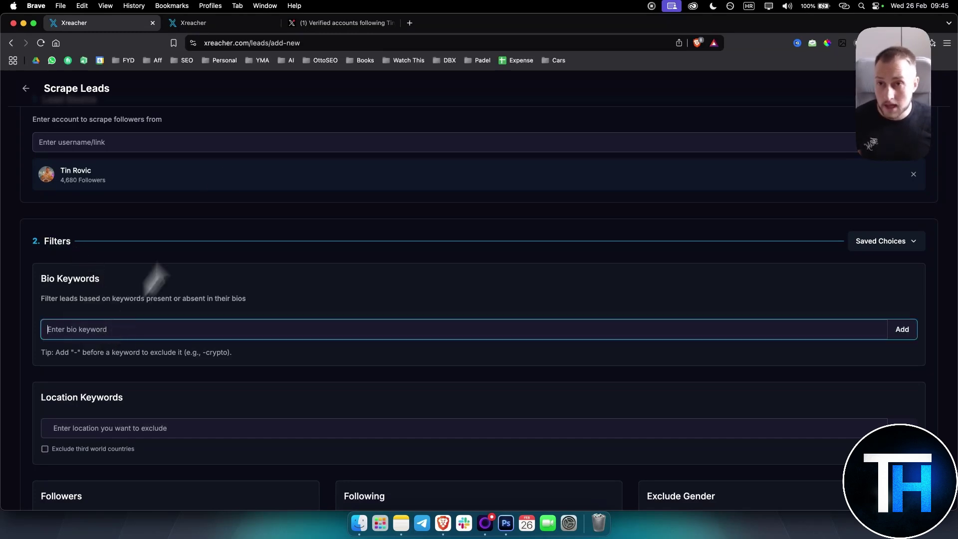
# Step: Switch to the X followers list and examine the bios for words that could serve as lead filters
pyautogui.click(244, 25)
pyautogui.click(340, 23)
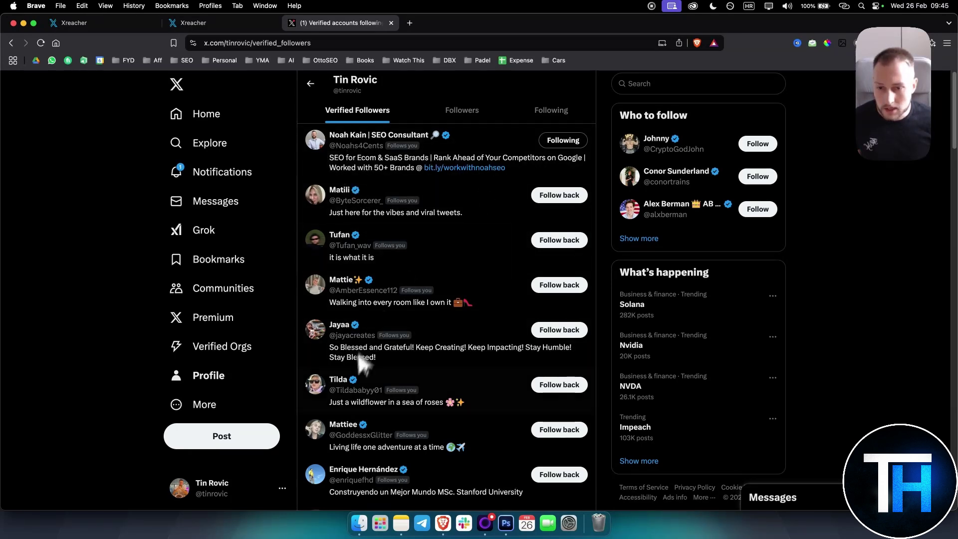
pyautogui.scroll(-1, 356, 361)
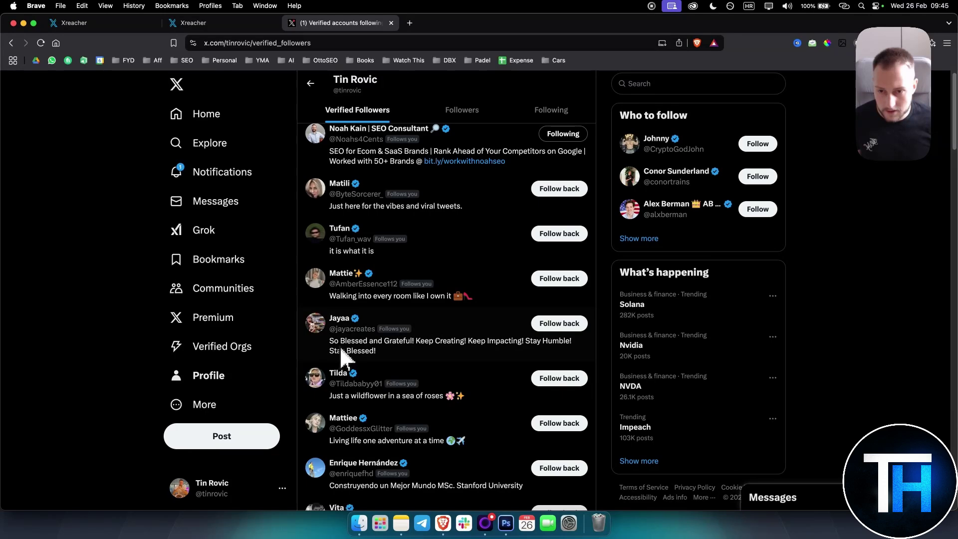
pyautogui.scroll(-4, 360, 352)
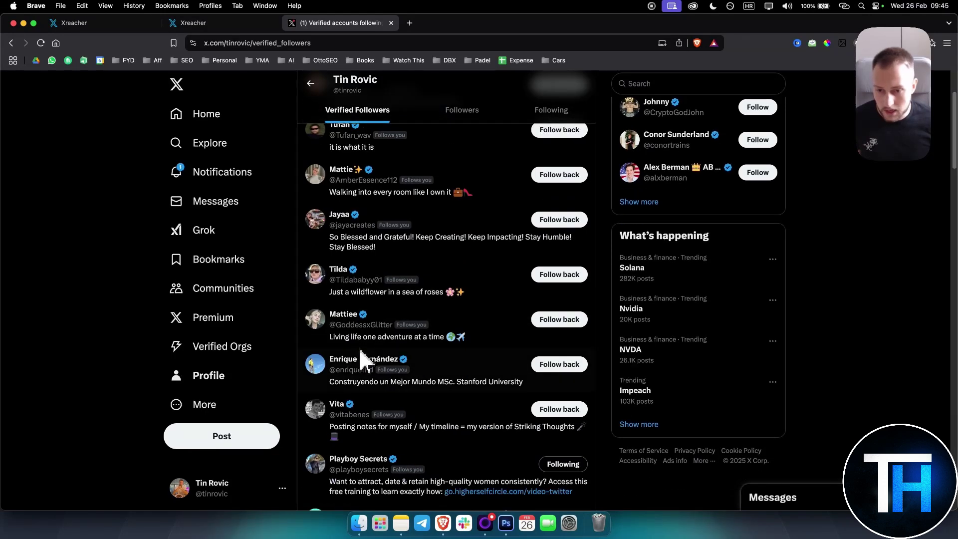
pyautogui.scroll(-4, 390, 390)
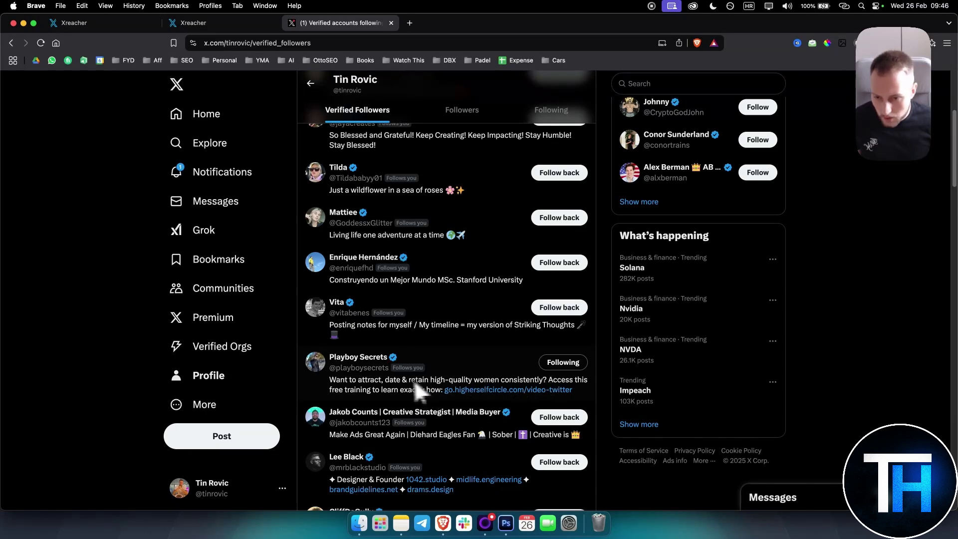
pyautogui.scroll(-4, 438, 417)
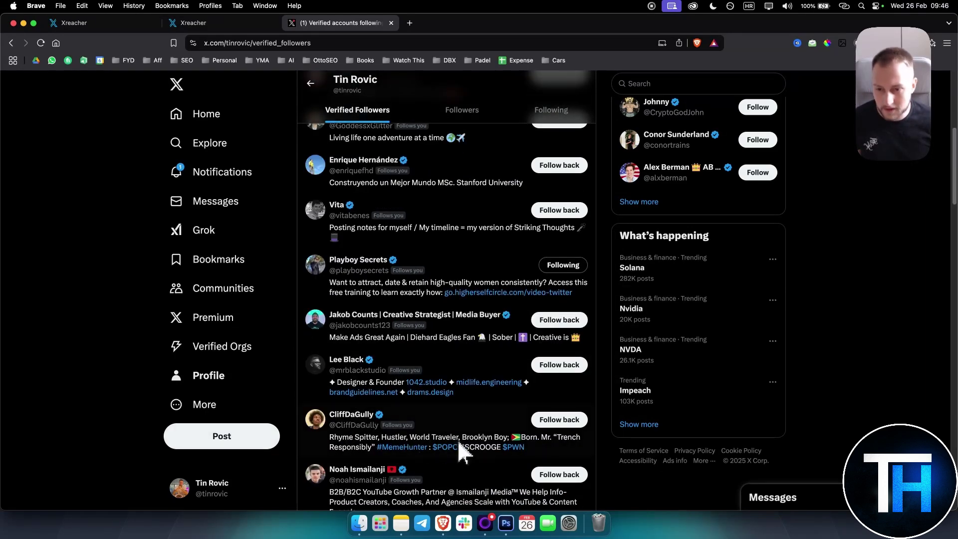
# Step: Return to the Scrape Leads form in Xreacher and enter "coach, ceo, I help" as the bio keywords
pyautogui.click(143, 23)
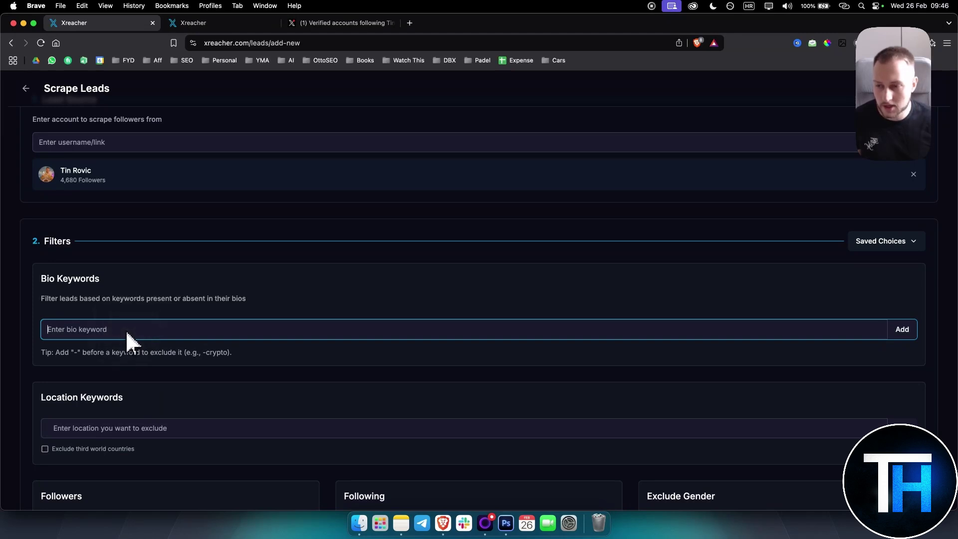
pyautogui.write('coach')
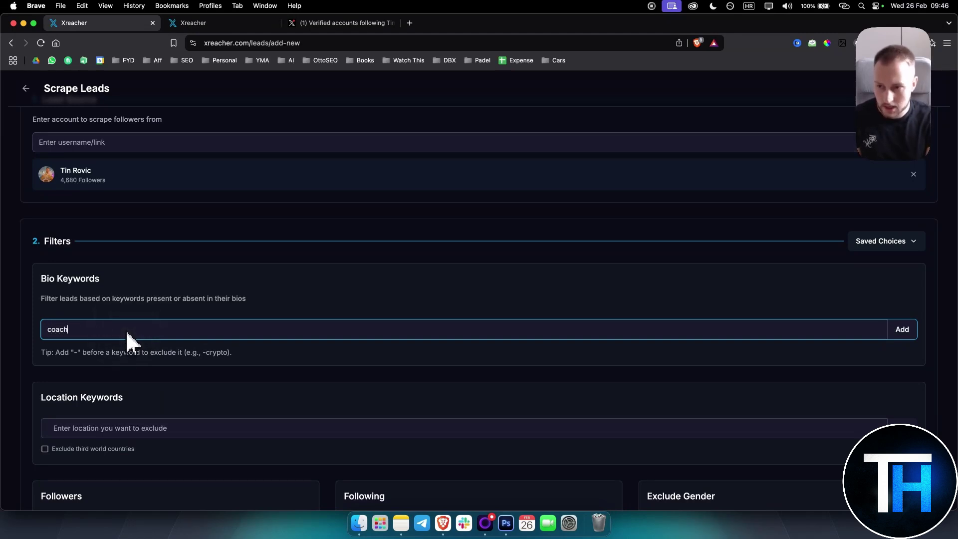
pyautogui.write(', ceo, I help,')
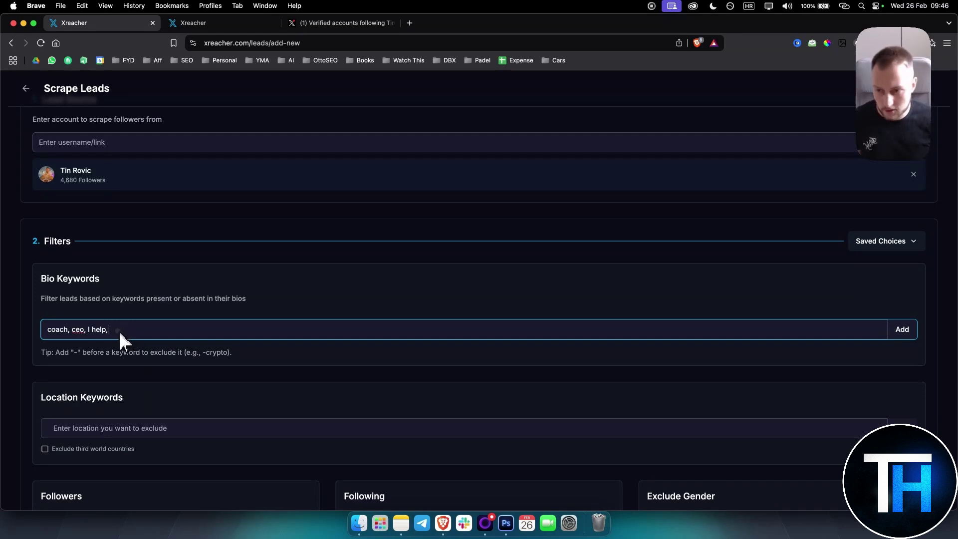
pyautogui.press('BackSpace')
pyautogui.moveTo(123, 327); pyautogui.dragTo(41, 325)
pyautogui.click(184, 392)
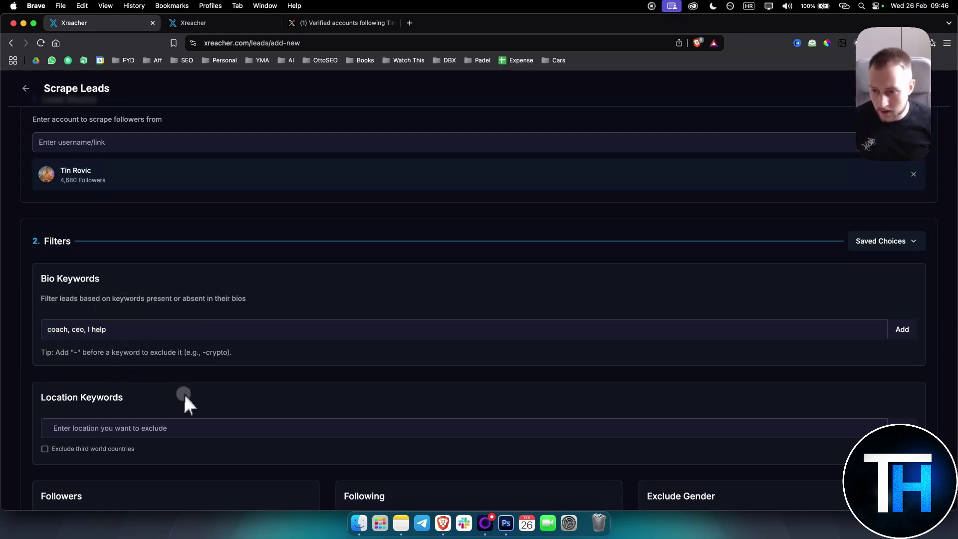
# Step: Exclude third world countries in the lead location filter
pyautogui.scroll(-1, 151, 397)
pyautogui.scroll(-1, 154, 399)
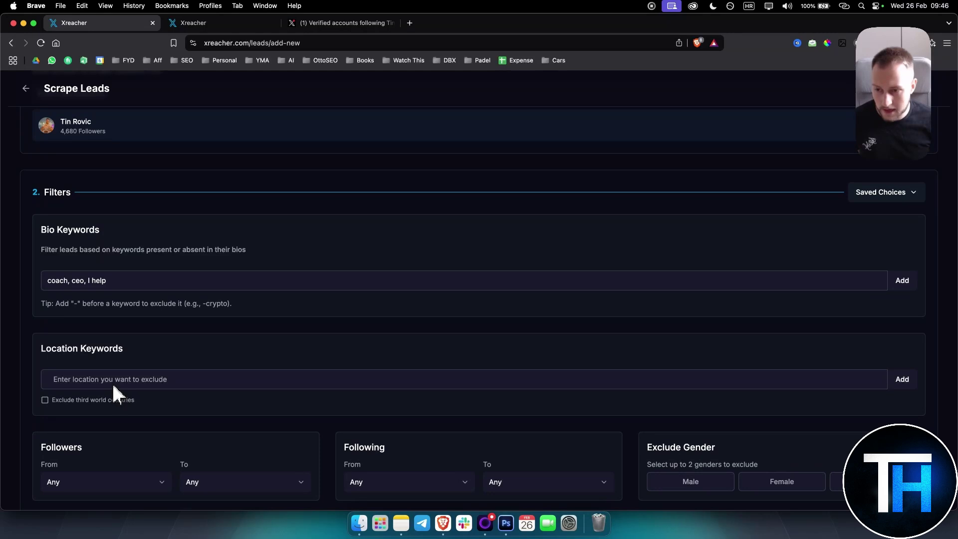
pyautogui.click(113, 381)
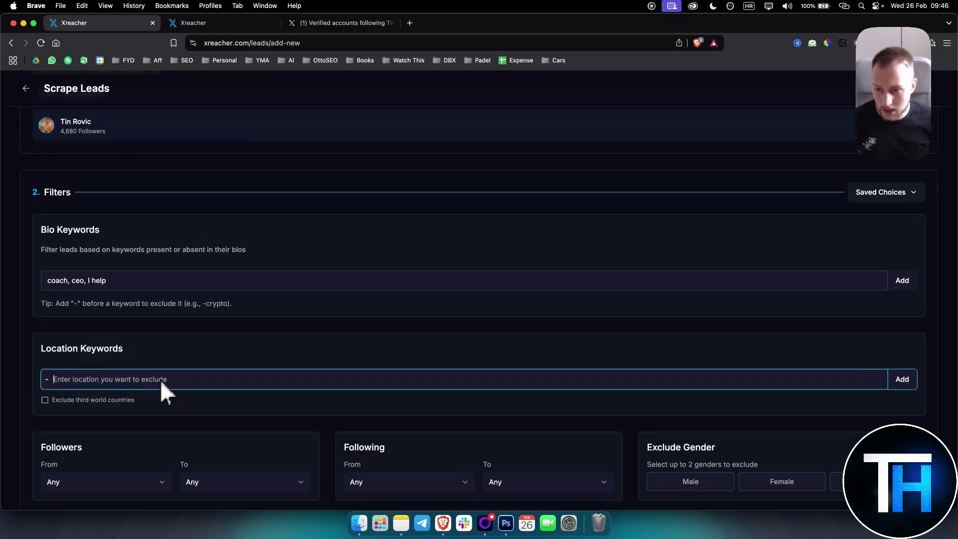
pyautogui.click(45, 401)
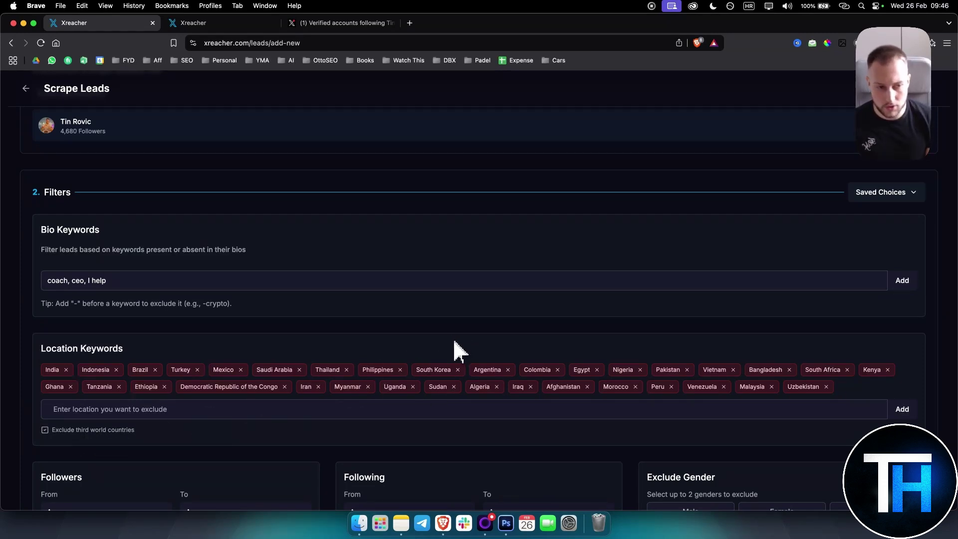
# Step: Look at the minimum follower choices and try the Female option of the gender exclusion filter
pyautogui.scroll(-3, 448, 344)
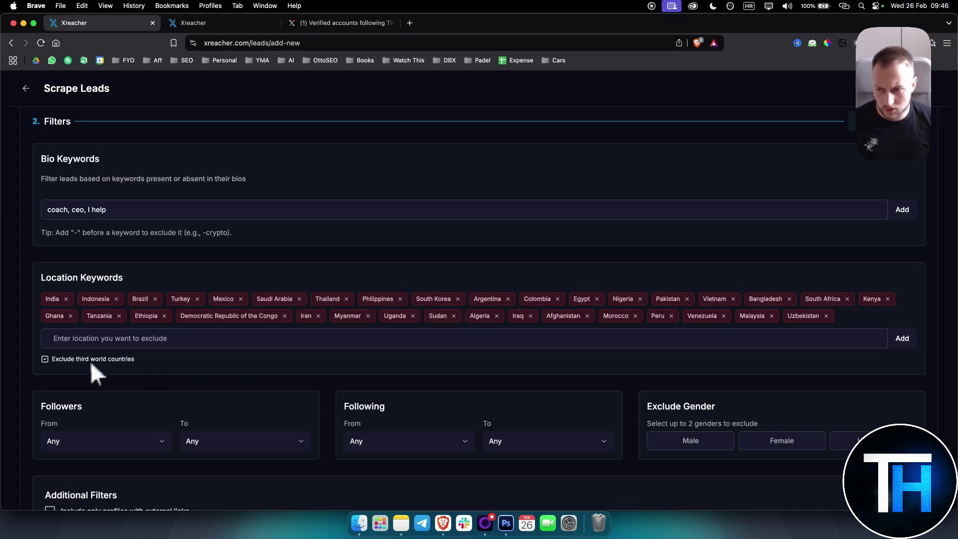
pyautogui.scroll(-2, 457, 387)
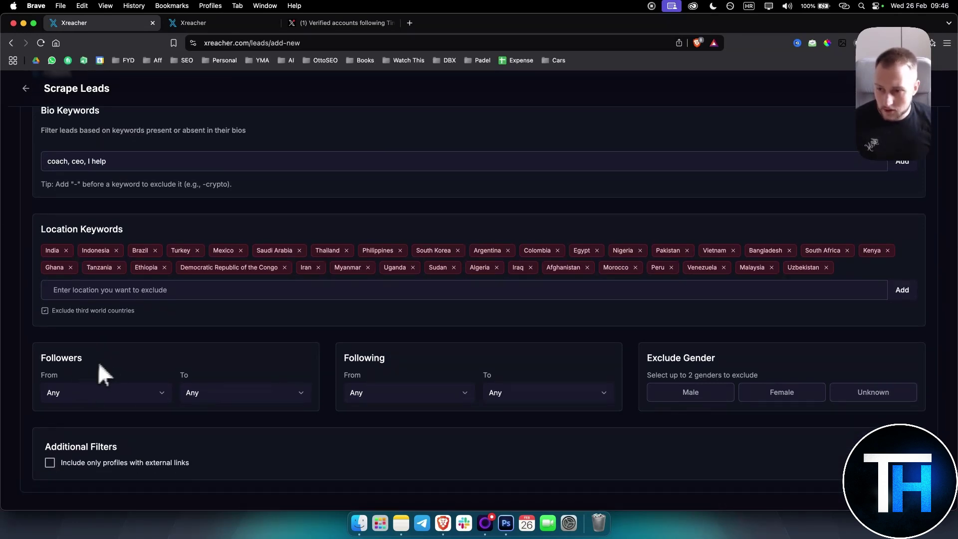
pyautogui.click(137, 396)
pyautogui.click(135, 397)
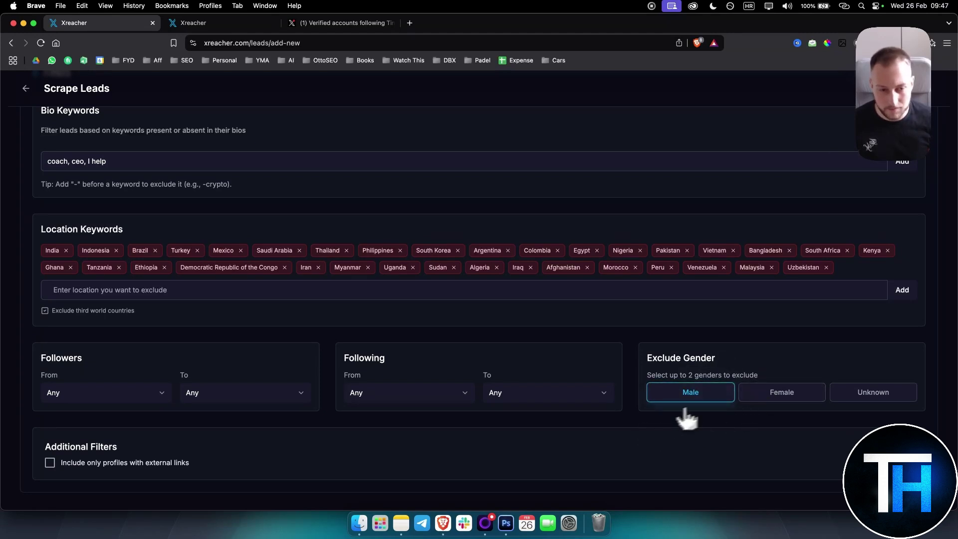
pyautogui.click(764, 396)
pyautogui.click(784, 396)
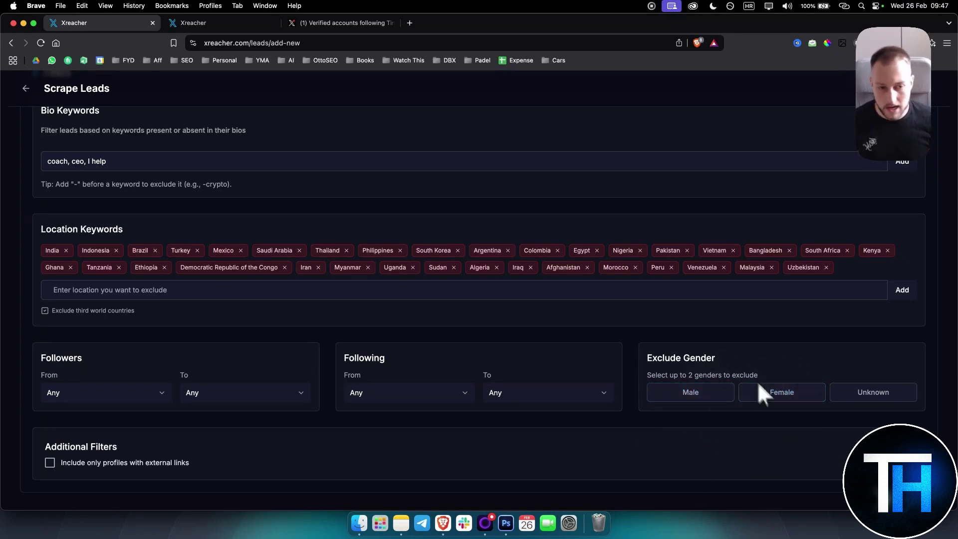
pyautogui.tripleClick(663, 359)
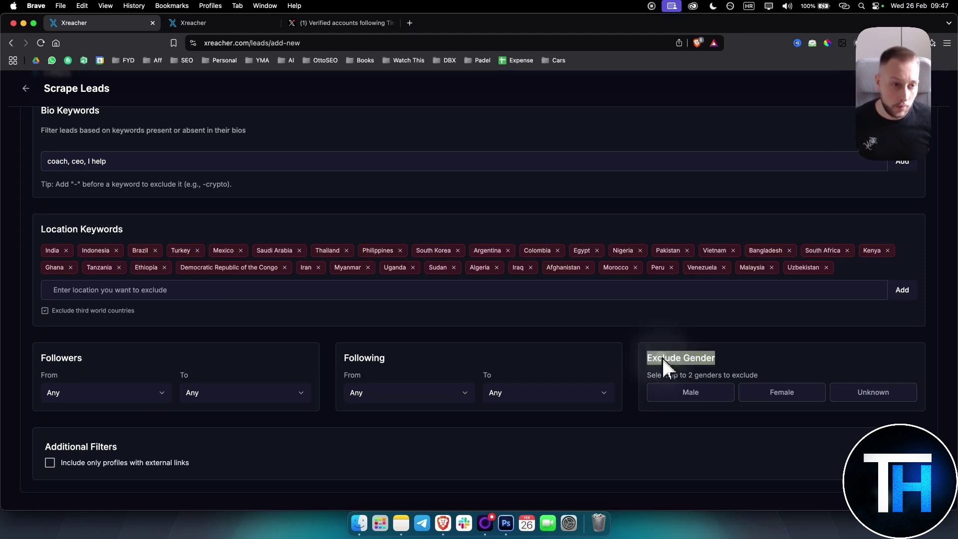
# Step: Limit the leads to profiles with external links
pyautogui.click(215, 436)
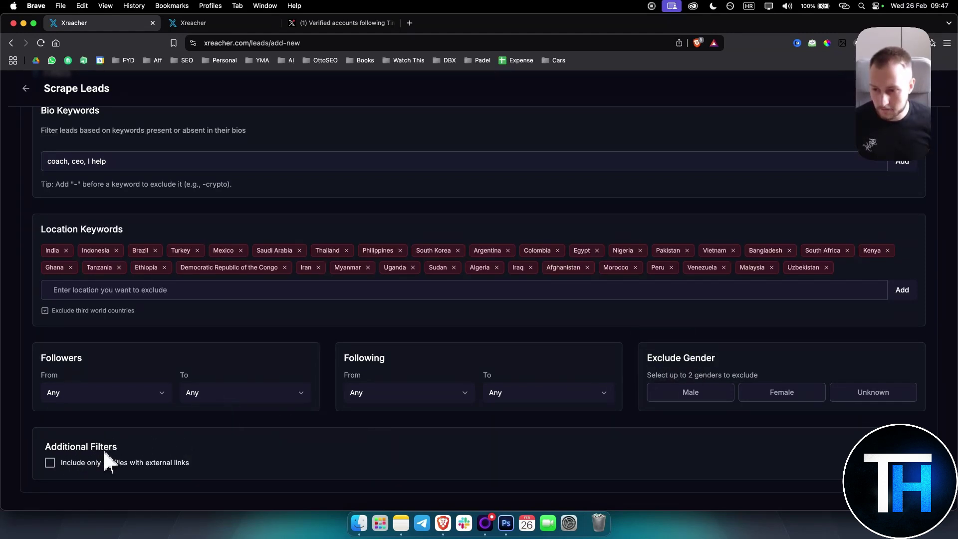
pyautogui.click(149, 466)
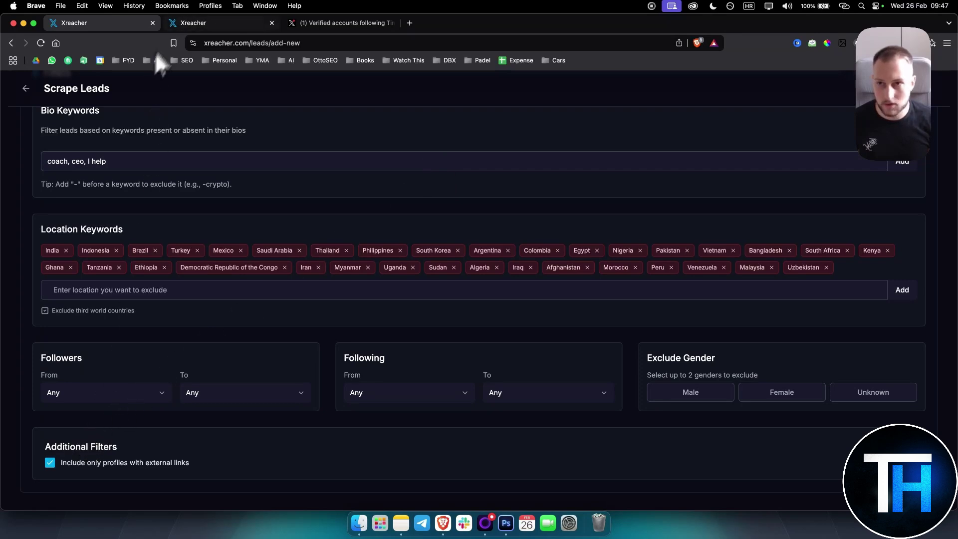
# Step: Check a verified follower's profile card on X for an external link, and return to the Scrape Leads form in Xreacher
pyautogui.click(303, 20)
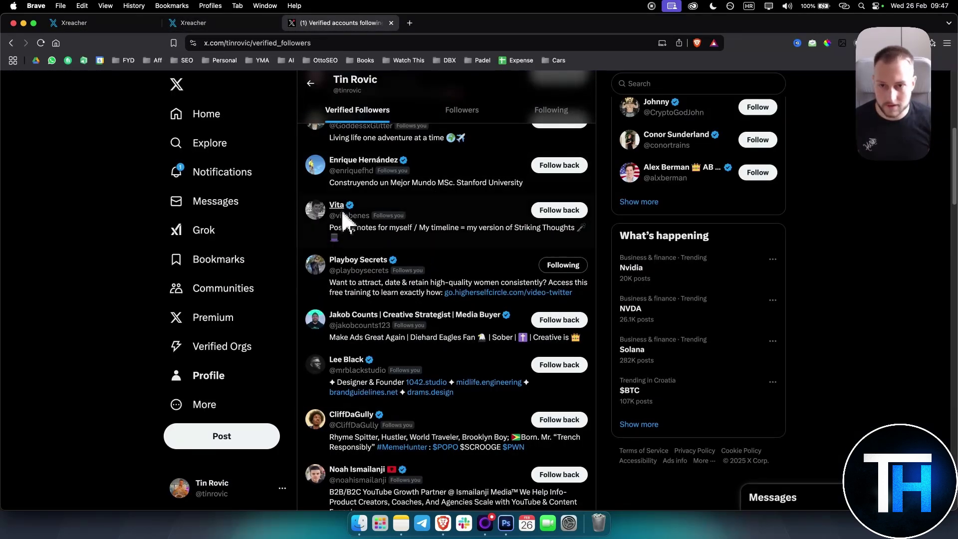
pyautogui.moveTo(339, 206)
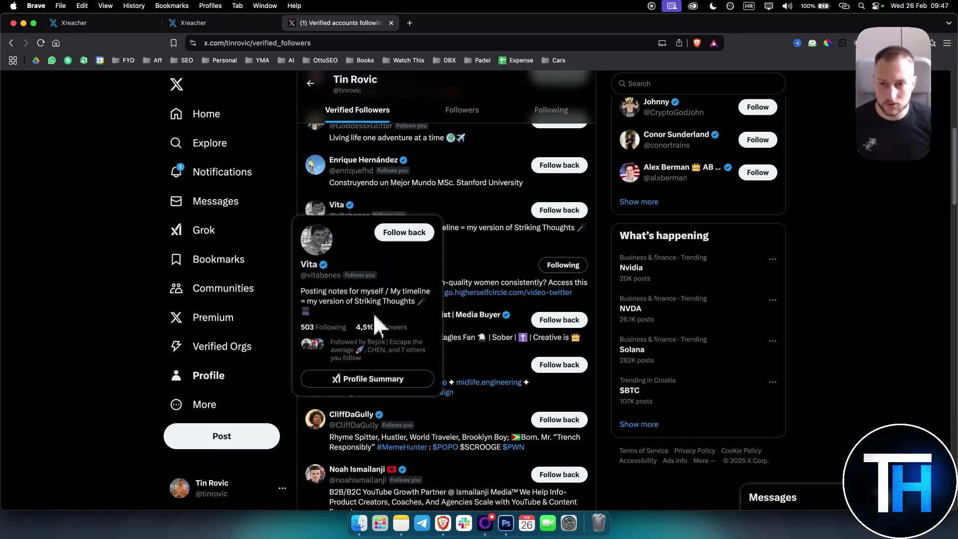
pyautogui.click(98, 29)
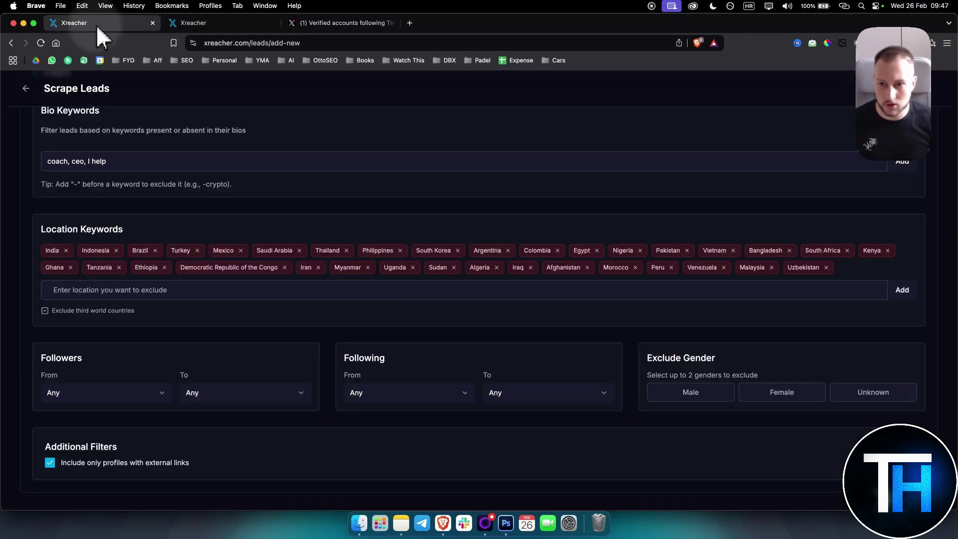
# Step: Start scraping the leads with "my own profile" as the lead source name
pyautogui.scroll(5, 703, 449)
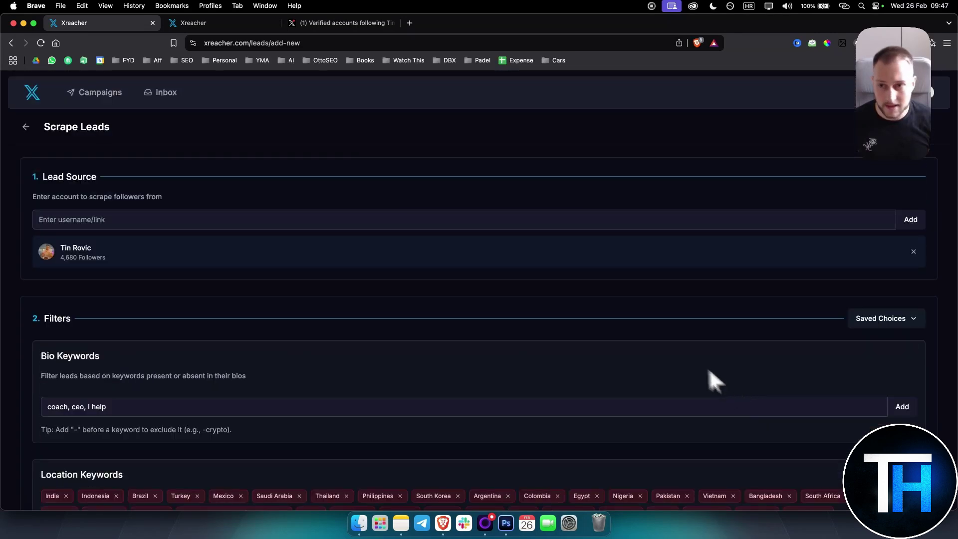
pyautogui.click(887, 127)
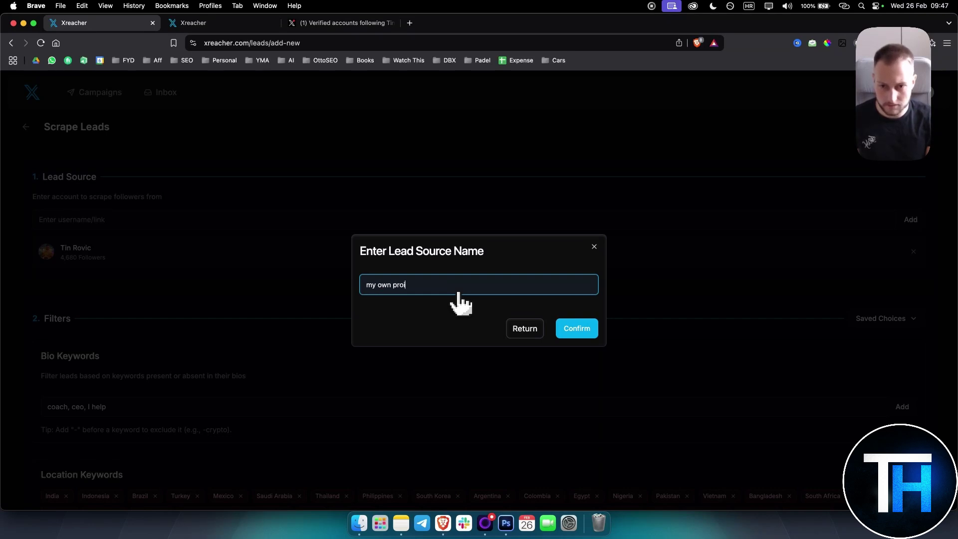
pyautogui.click(569, 330)
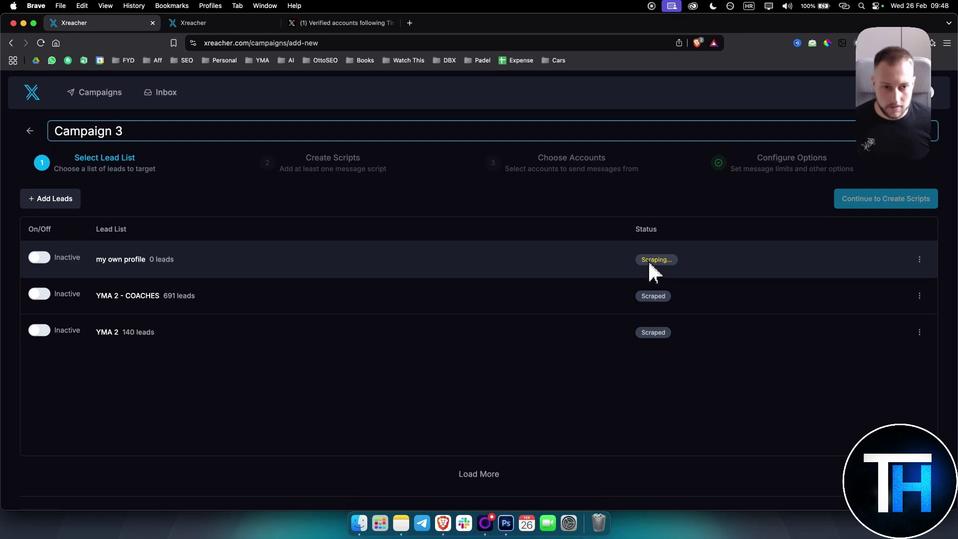
# Step: Reload the lead lists repeatedly to check the scraping progress of the "my own profile" list
pyautogui.click(41, 43)
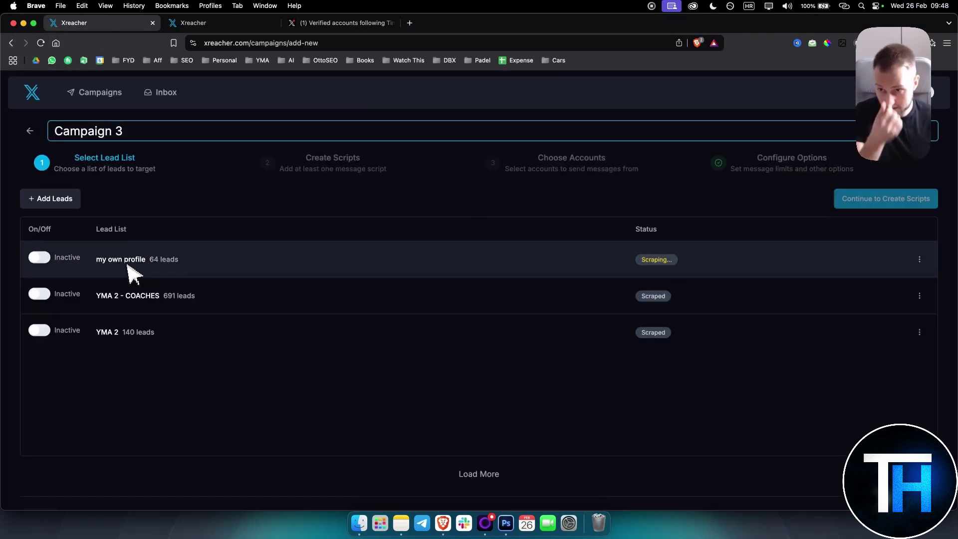
pyautogui.moveTo(150, 259); pyautogui.dragTo(202, 262)
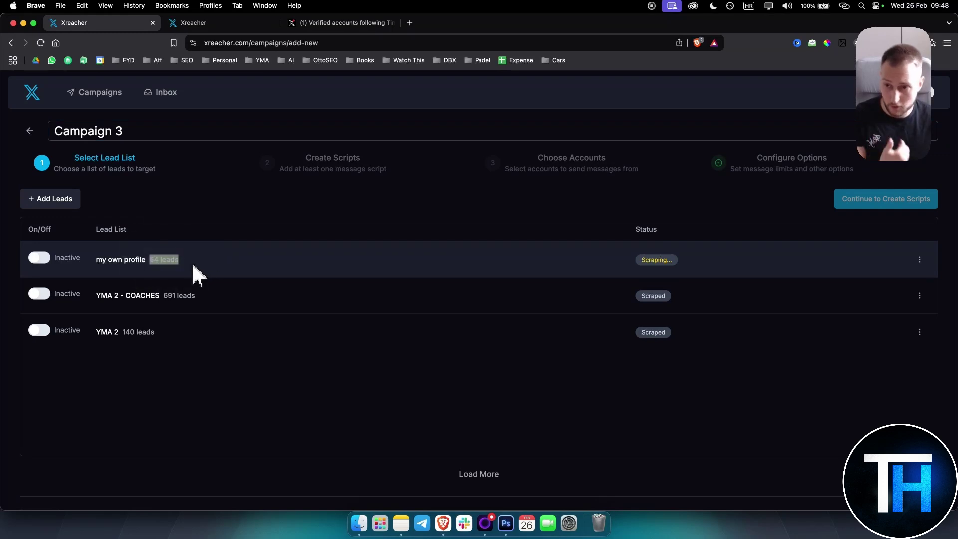
pyautogui.click(41, 42)
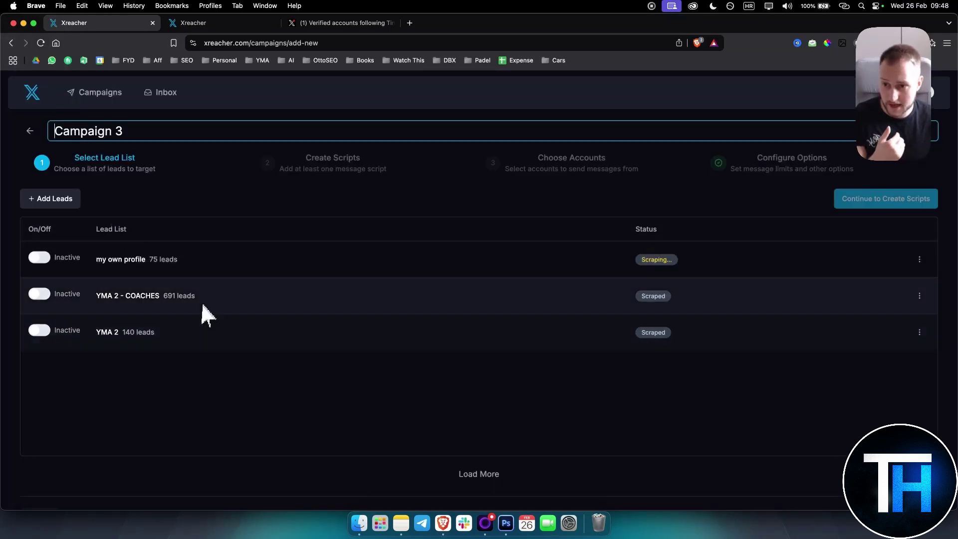
pyautogui.moveTo(150, 260); pyautogui.dragTo(212, 261)
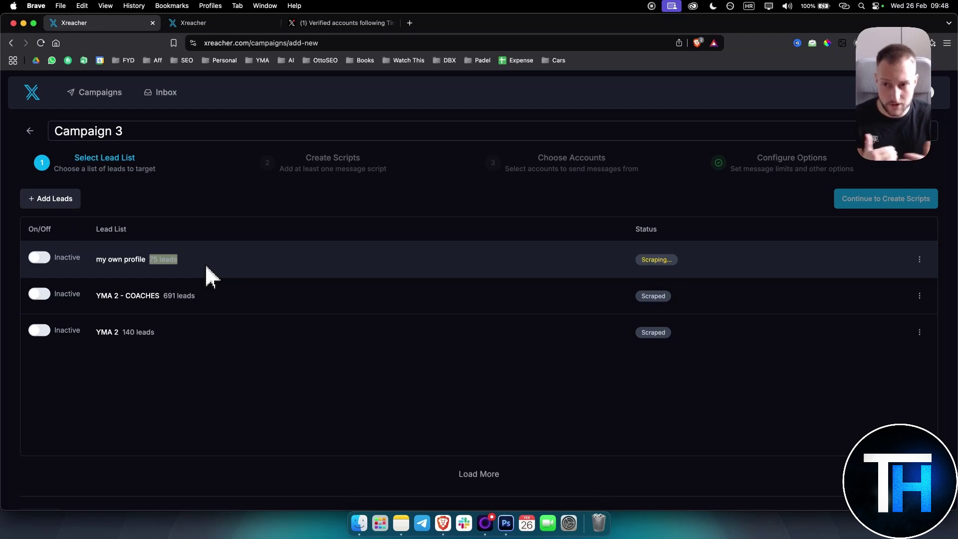
pyautogui.click(41, 43)
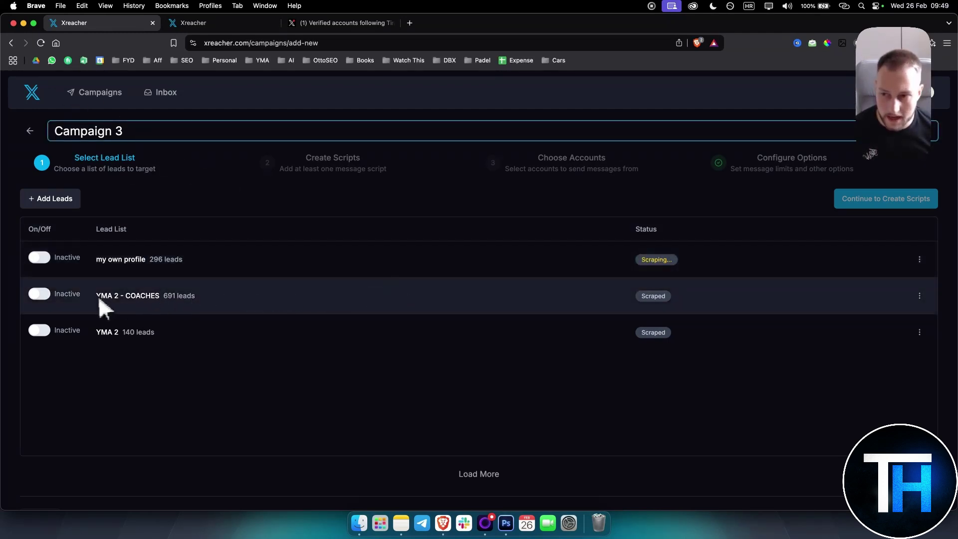
# Step: Activate the "YMA 2 - COACHES" lead list for the campaign and continue to script creation
pyautogui.moveTo(102, 299); pyautogui.dragTo(197, 303)
pyautogui.click(41, 295)
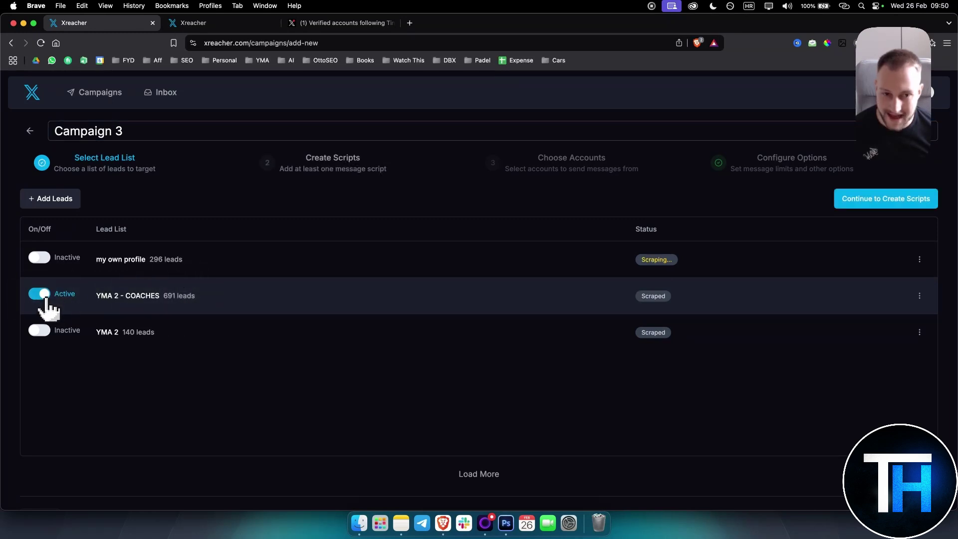
pyautogui.click(899, 204)
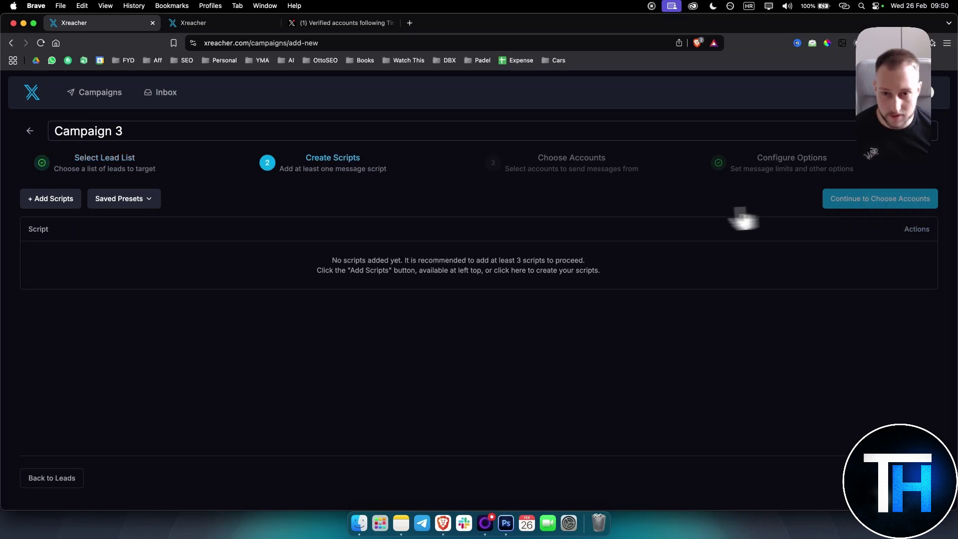
# Step: Start a new script named "Message 1" and insert the first name personalization into its message
pyautogui.click(60, 202)
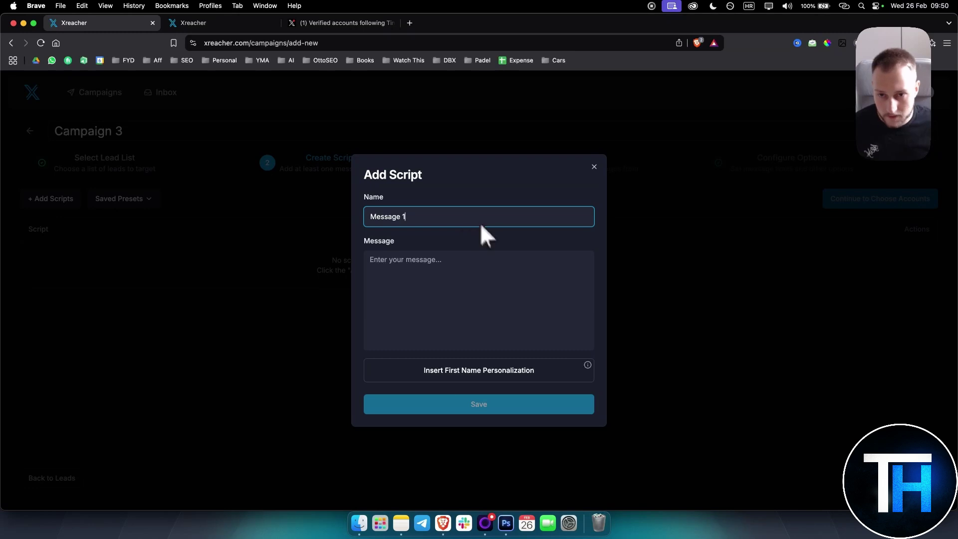
pyautogui.click(488, 262)
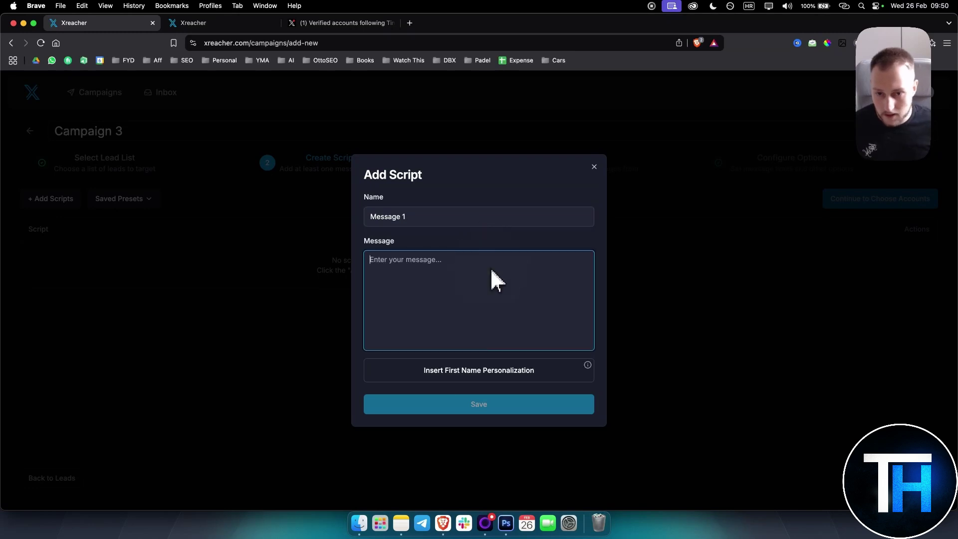
pyautogui.click(472, 378)
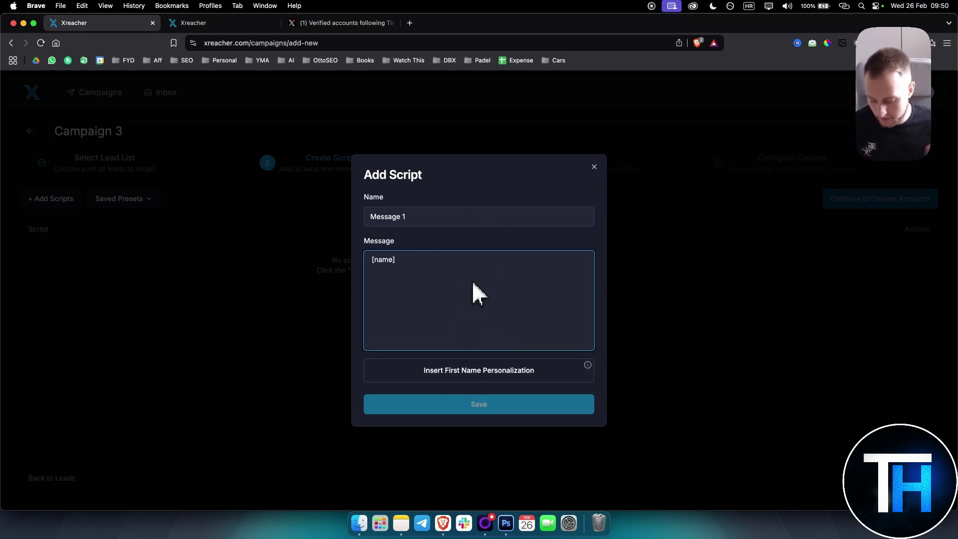
# Step: Add a comma after the name placeholder and the paragraph "I know you get a lot of messages like these but I have something special for you."
pyautogui.write(',')
pyautogui.press('Return')
pyautogui.press('Return')
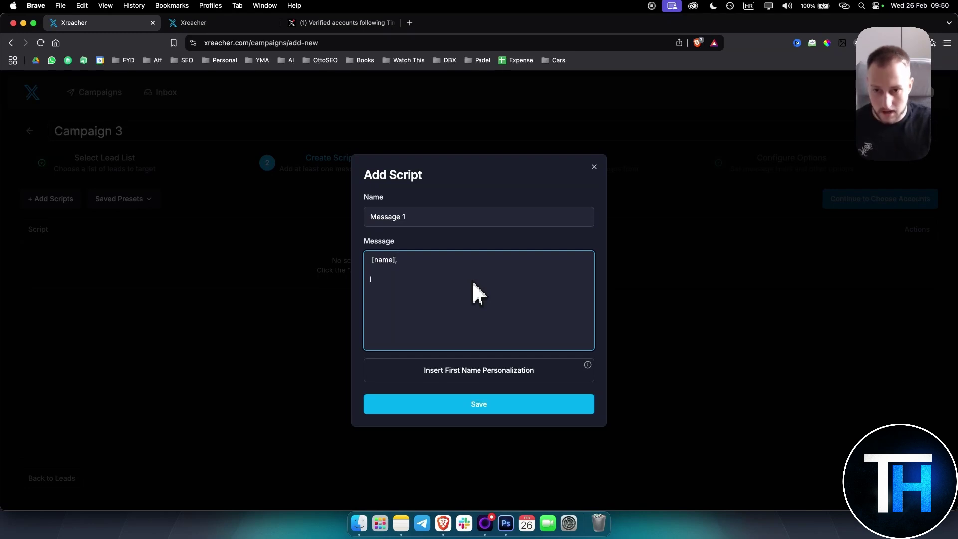
pyautogui.write('I know you get a lot ')
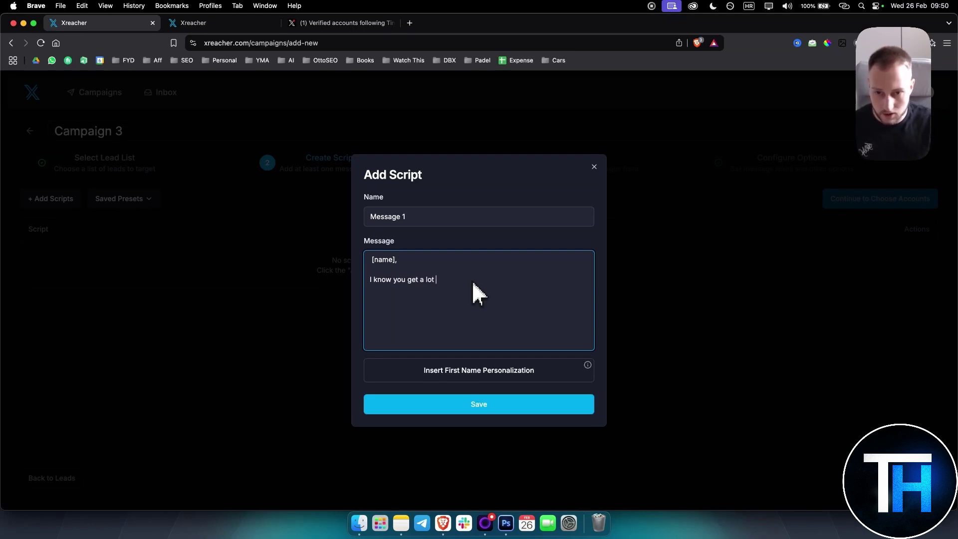
pyautogui.write('of messages like the')
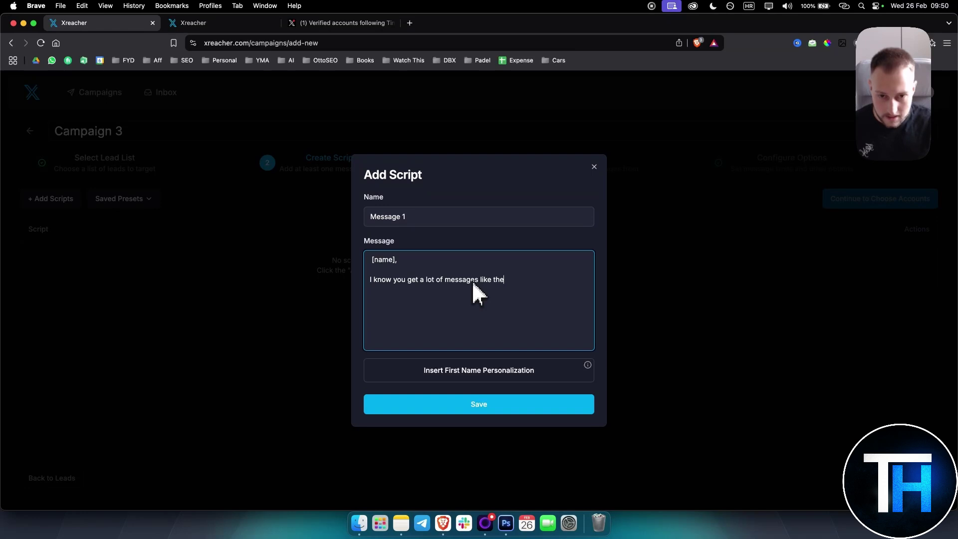
pyautogui.write('se but I ha')
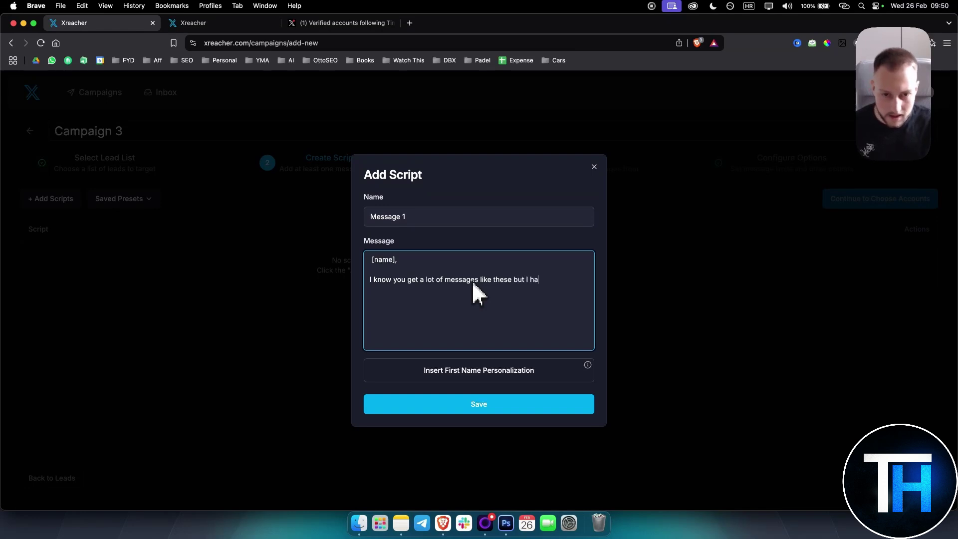
pyautogui.write('ve something special for you.')
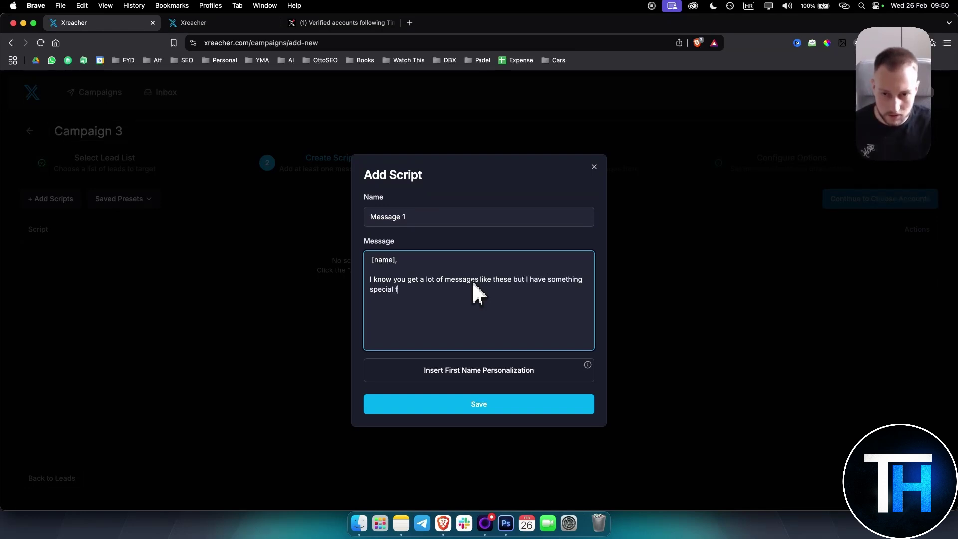
# Step: Add the paragraph "If I can get you 30 customers in 30 days, would that be interesting to you?", copy the whole message and save the script
pyautogui.press('Return')
pyautogui.press('Return')
pyautogui.write('If')
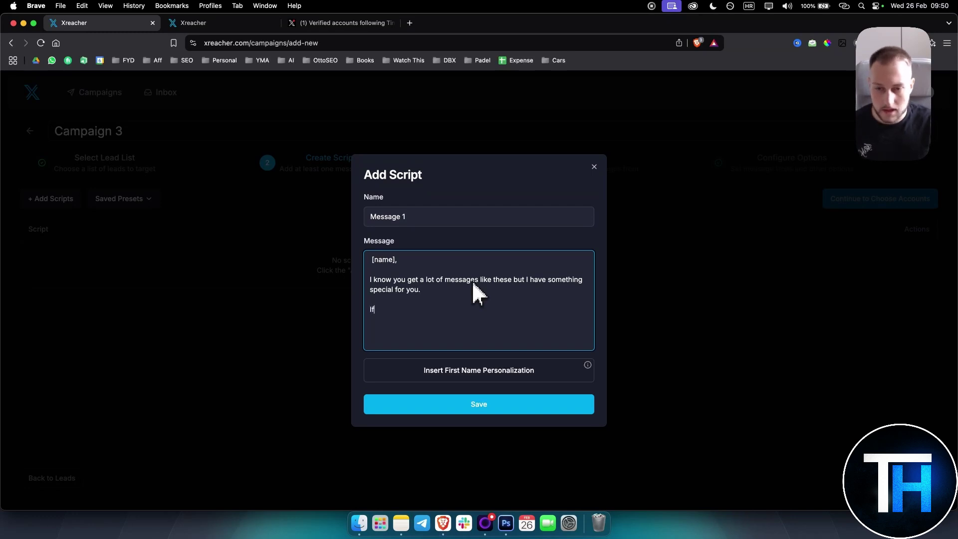
pyautogui.write(' I can get you 30')
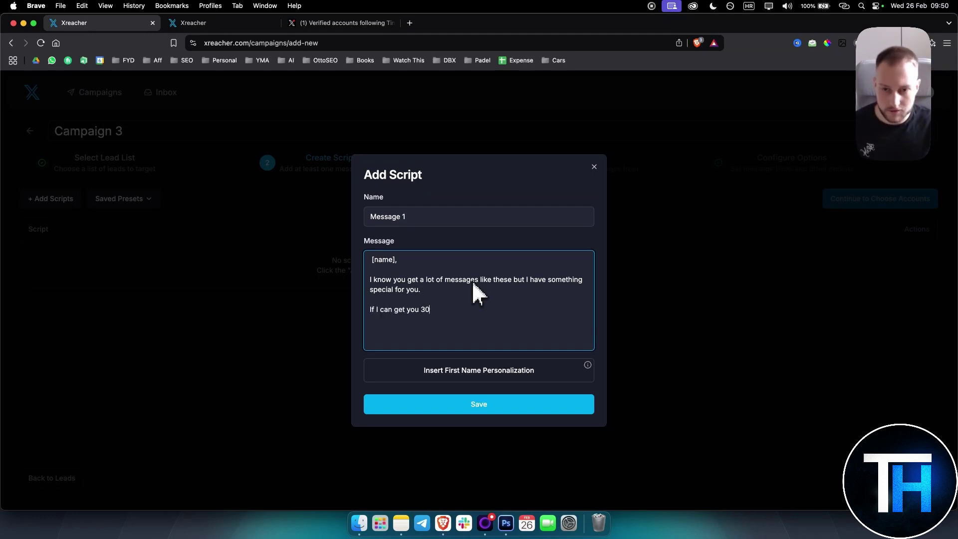
pyautogui.write(' customers in 30 days, would that be interesting to you?')
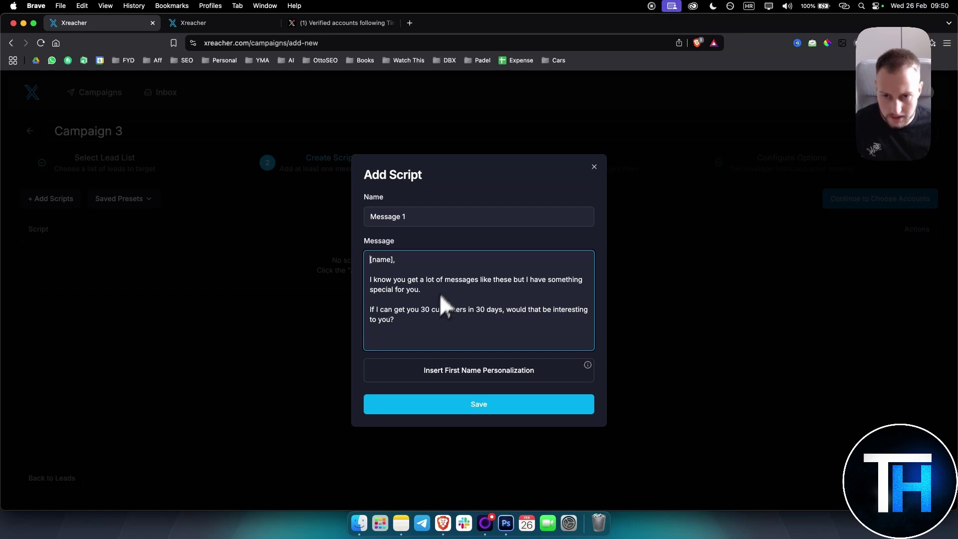
pyautogui.press('super+a')
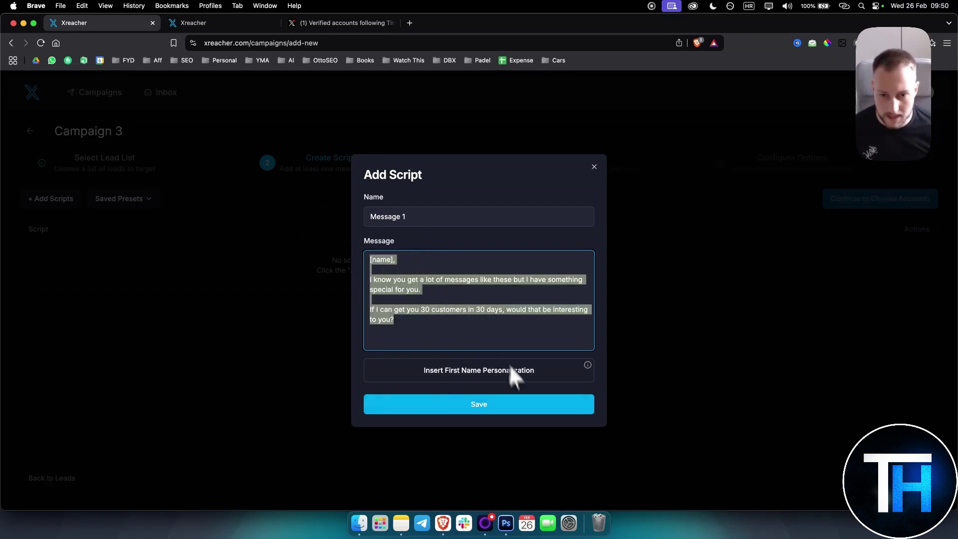
pyautogui.click(497, 405)
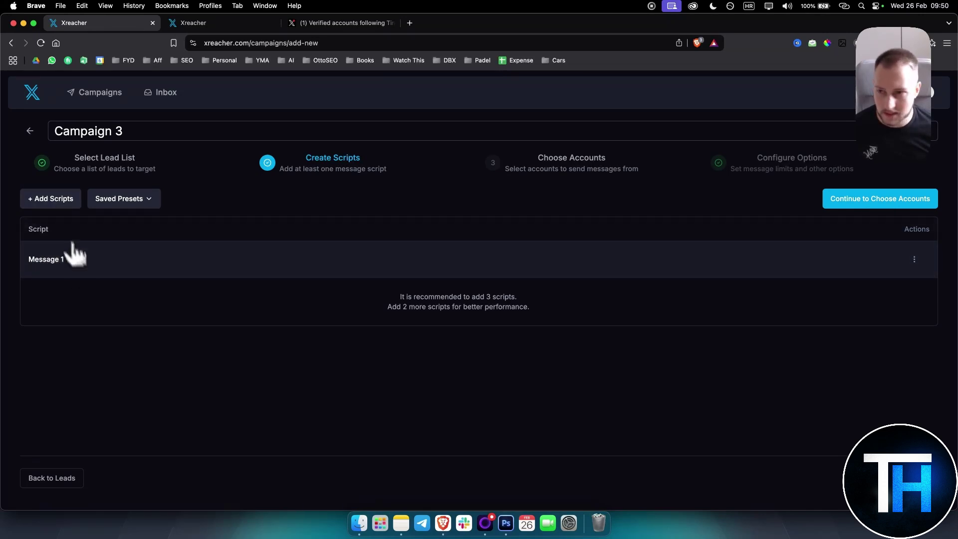
# Step: Add a second script, paste the copied message into it and name it "Message 2"
pyautogui.click(57, 205)
pyautogui.click(455, 274)
pyautogui.press('super+v')
pyautogui.click(426, 219)
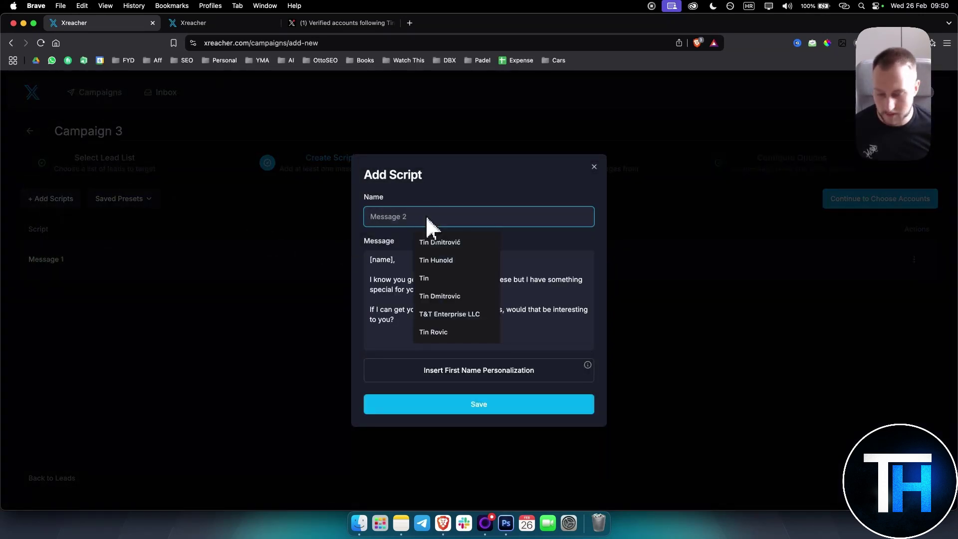
pyautogui.write('Message 2')
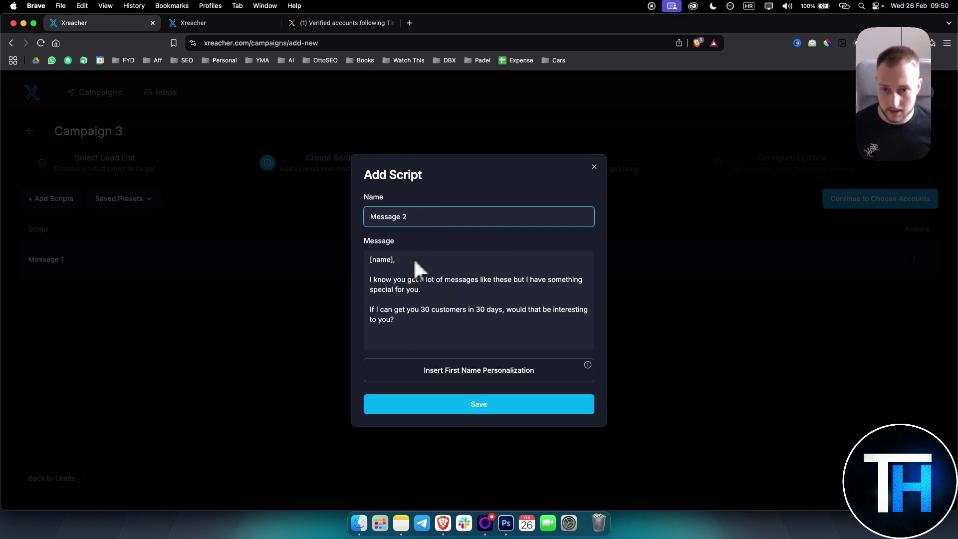
# Step: Delete the paragraph starting "I know you get a lot of messages" from the Message 2 script and save it
pyautogui.press('Tab')
pyautogui.moveTo(453, 288); pyautogui.dragTo(370, 283)
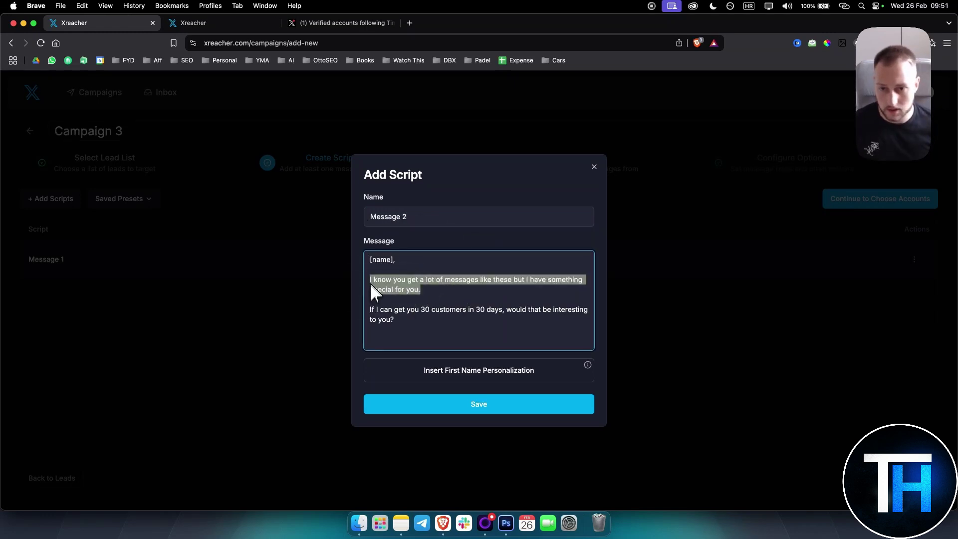
pyautogui.press('BackSpace')
pyautogui.click(490, 406)
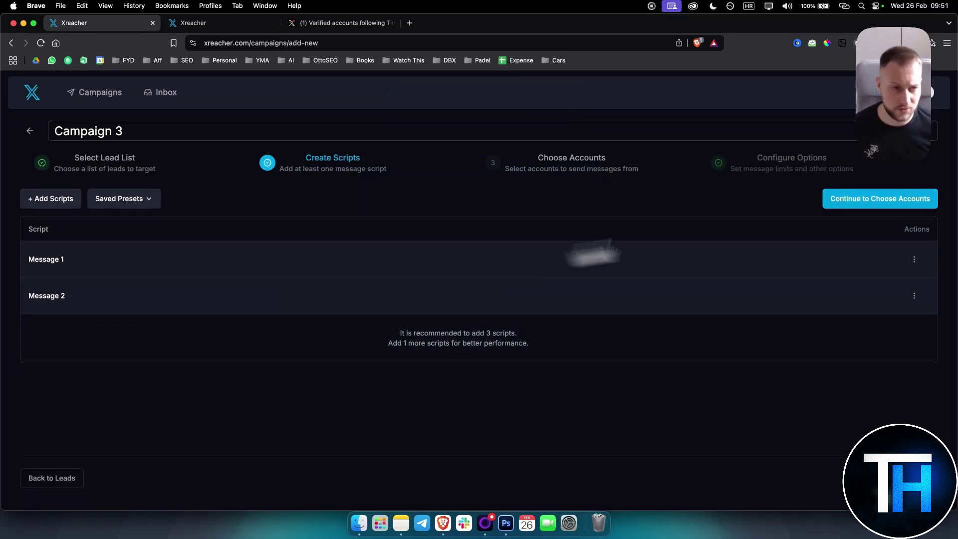
# Step: Continue to account selection and reconnect the listed X account assigned to Campaign 2
pyautogui.click(854, 201)
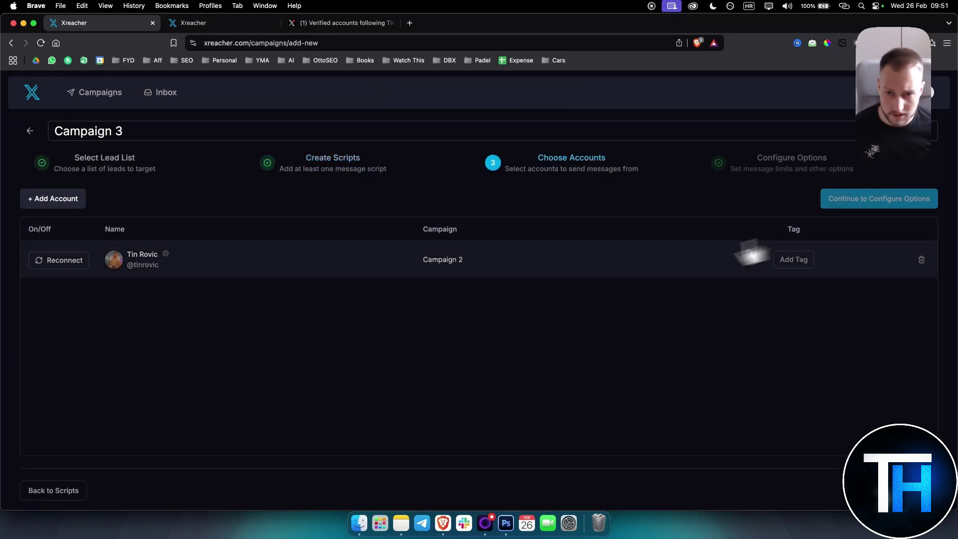
pyautogui.click(63, 261)
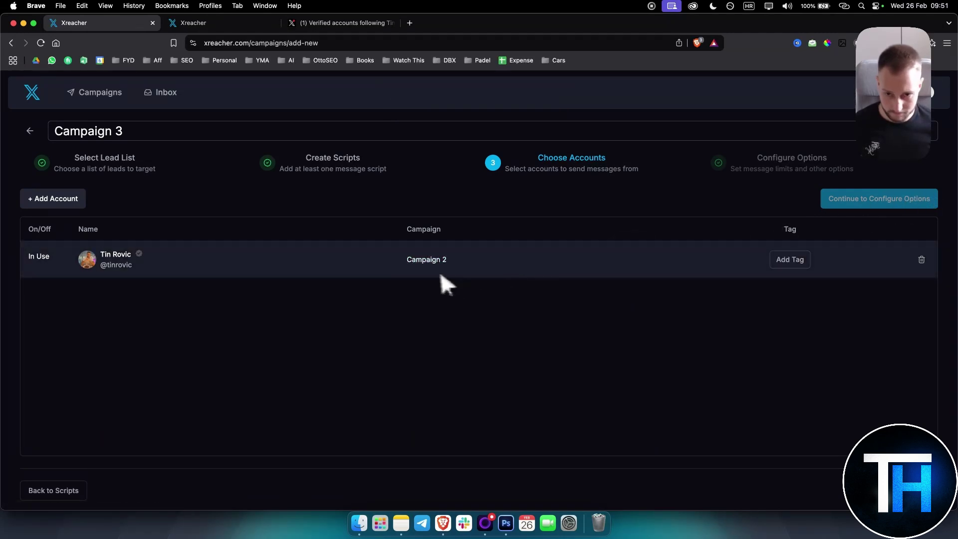
pyautogui.tripleClick(38, 260)
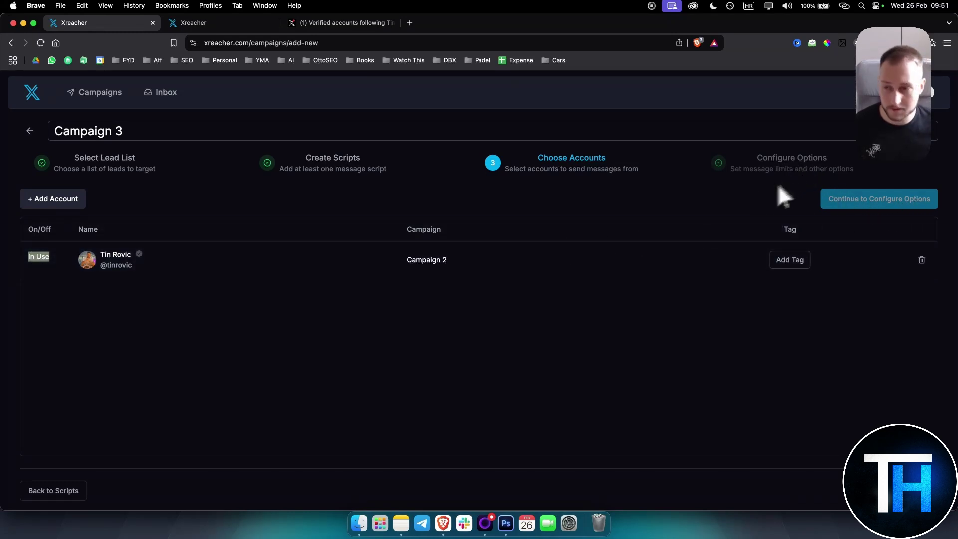
# Step: Open the campaigns overview in a separate tab and check the on/off status of Campaign 2
pyautogui.keyDown('super'); pyautogui.click(88, 102); pyautogui.keyUp('super')
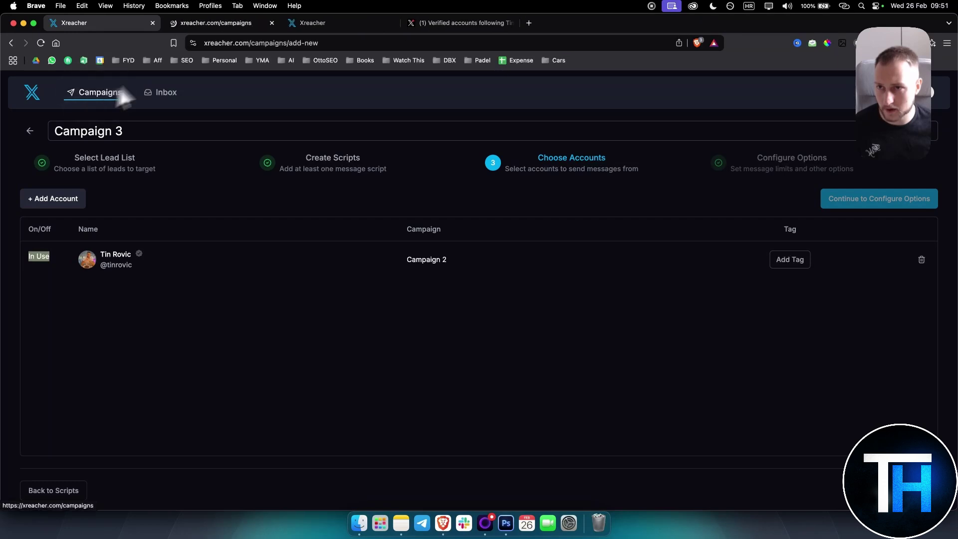
pyautogui.click(231, 20)
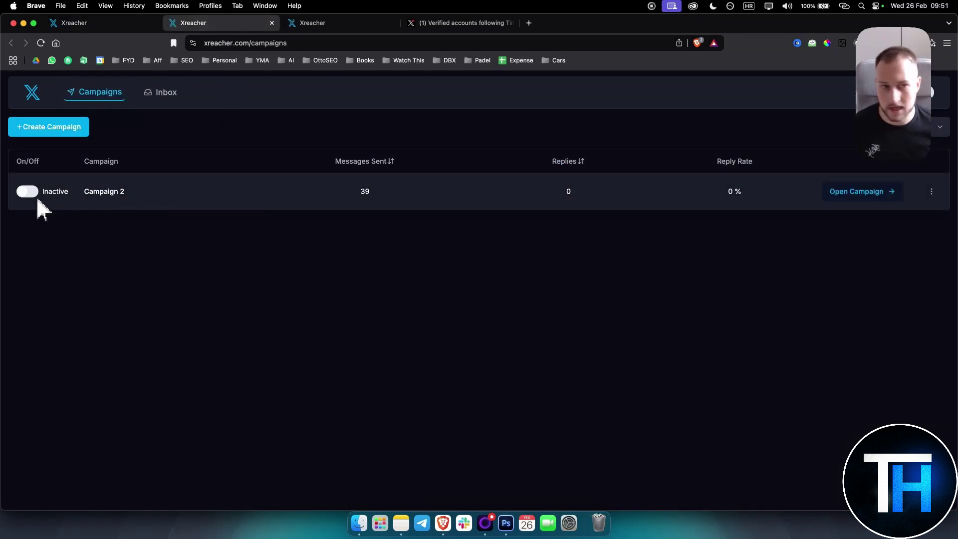
pyautogui.click(119, 25)
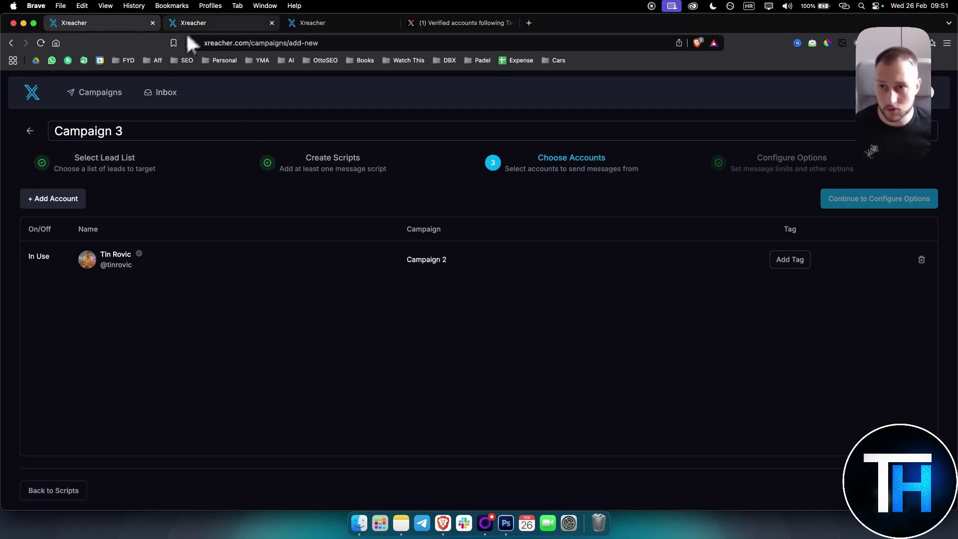
pyautogui.click(200, 23)
pyautogui.click(314, 24)
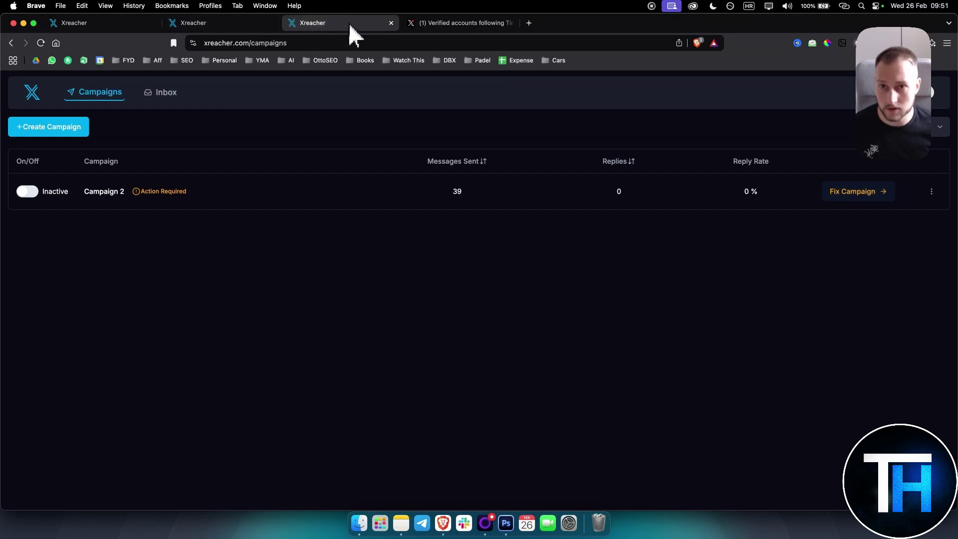
# Step: Open the Xreacher homepage in a new tab and examine the Pro plan's daily DM and account limits in its pricing
pyautogui.click(32, 92)
pyautogui.click(451, 23)
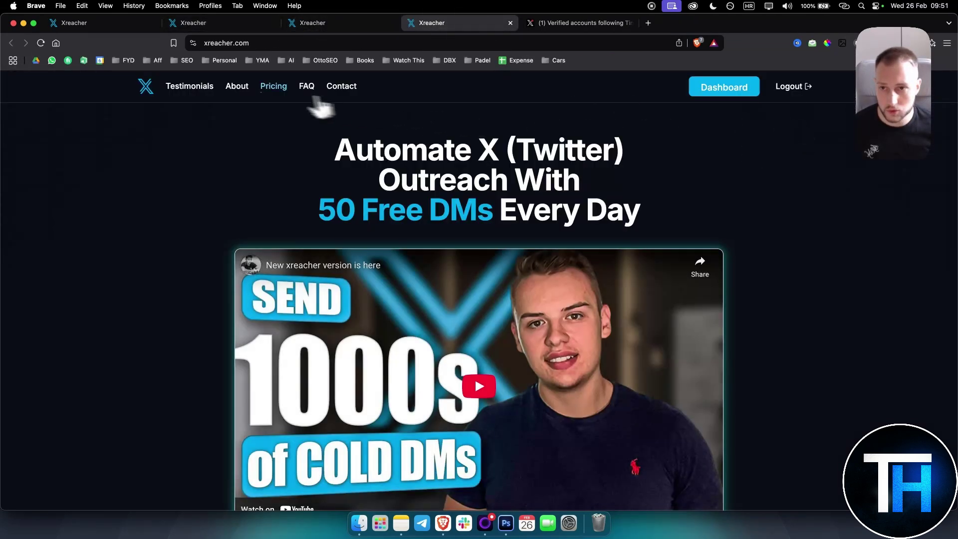
pyautogui.click(273, 86)
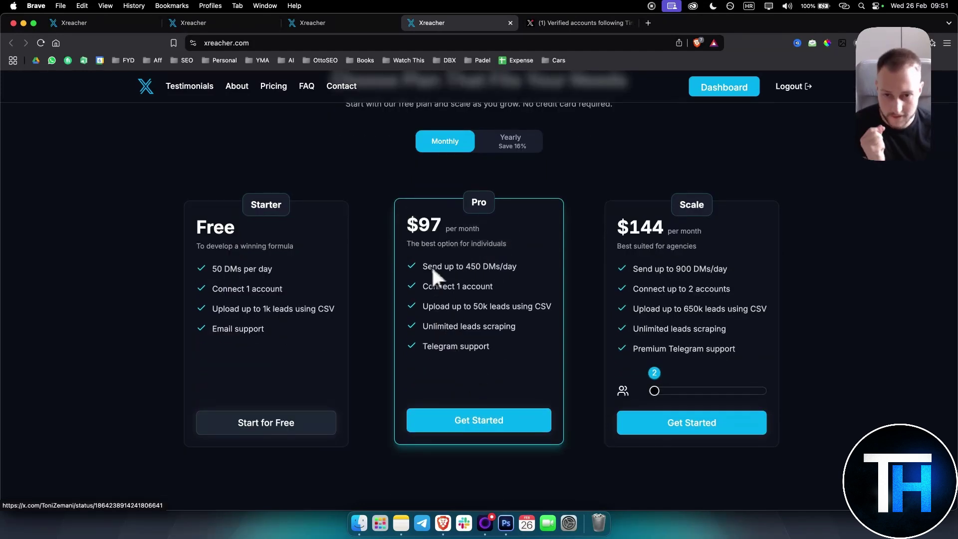
pyautogui.moveTo(432, 269); pyautogui.dragTo(526, 268)
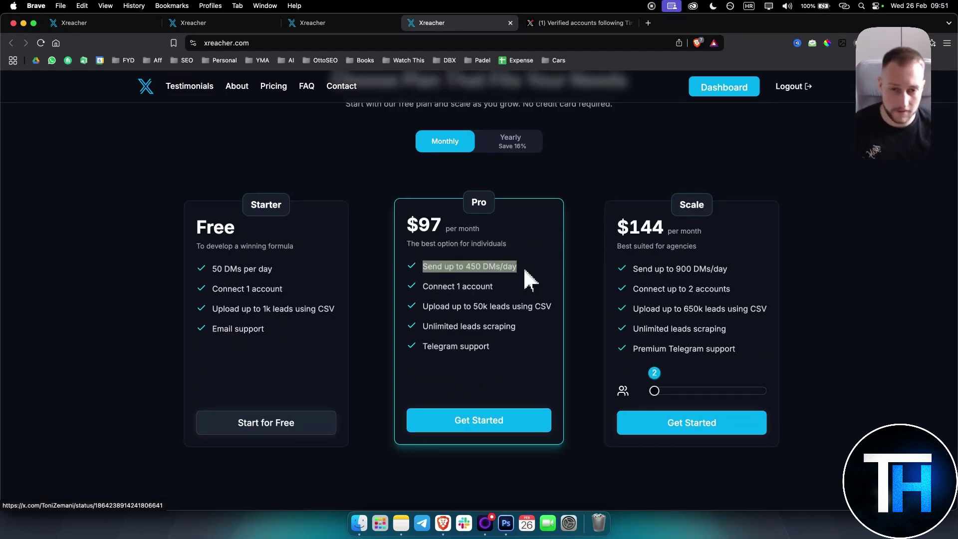
pyautogui.tripleClick(445, 290)
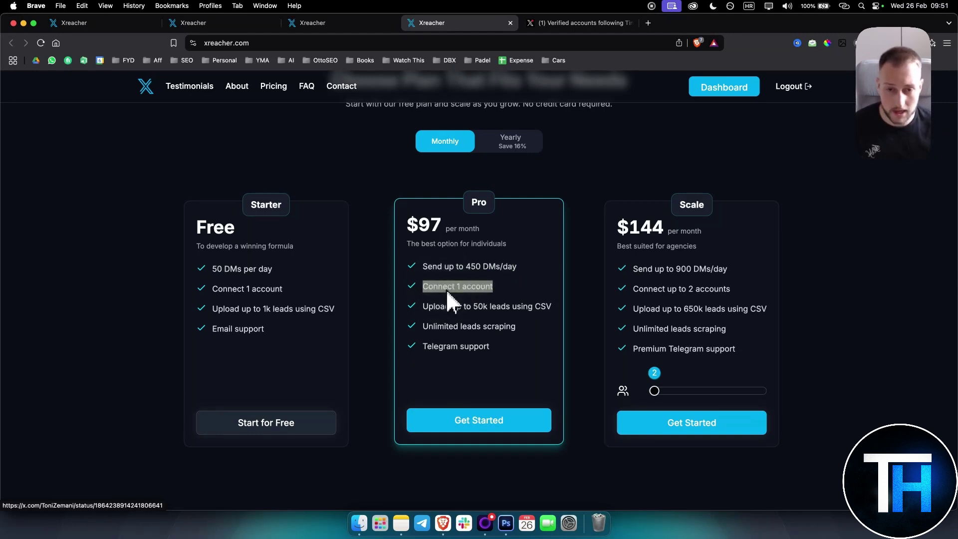
pyautogui.click(501, 289)
# Step: Examine the free Starter plan's daily DM limit and other included features
pyautogui.scroll(1, 550, 275)
pyautogui.scroll(-1, 550, 275)
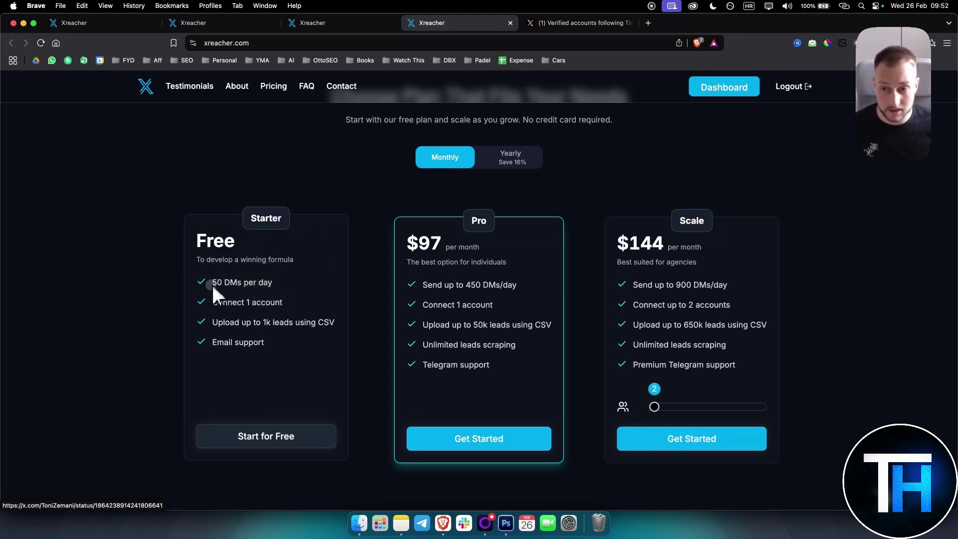
pyautogui.moveTo(211, 283); pyautogui.dragTo(296, 286)
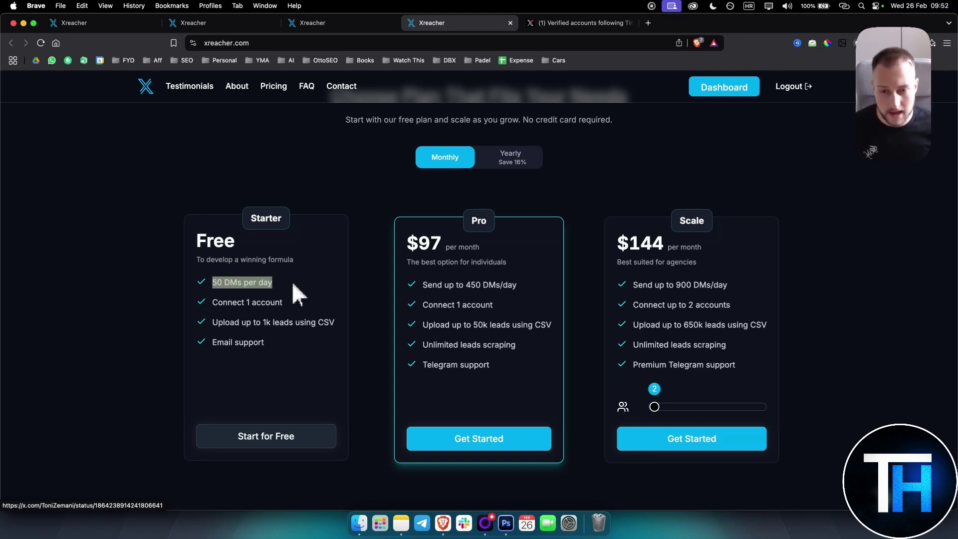
pyautogui.click(211, 338)
# Step: Look through the homepage's FAQ, plan comparison, testimonials and explanation of how Xreacher works
pyautogui.scroll(-5, 474, 378)
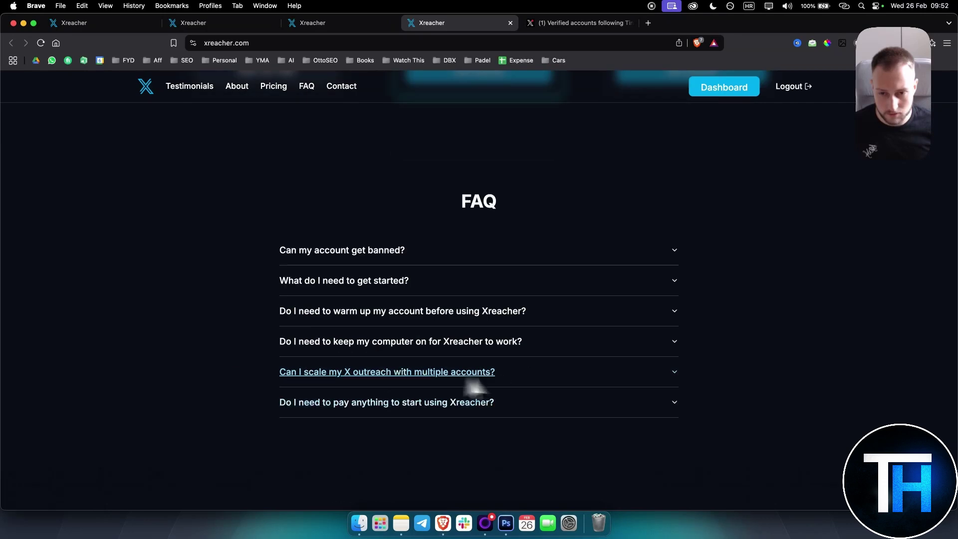
pyautogui.scroll(10, 498, 358)
pyautogui.scroll(-3, 424, 384)
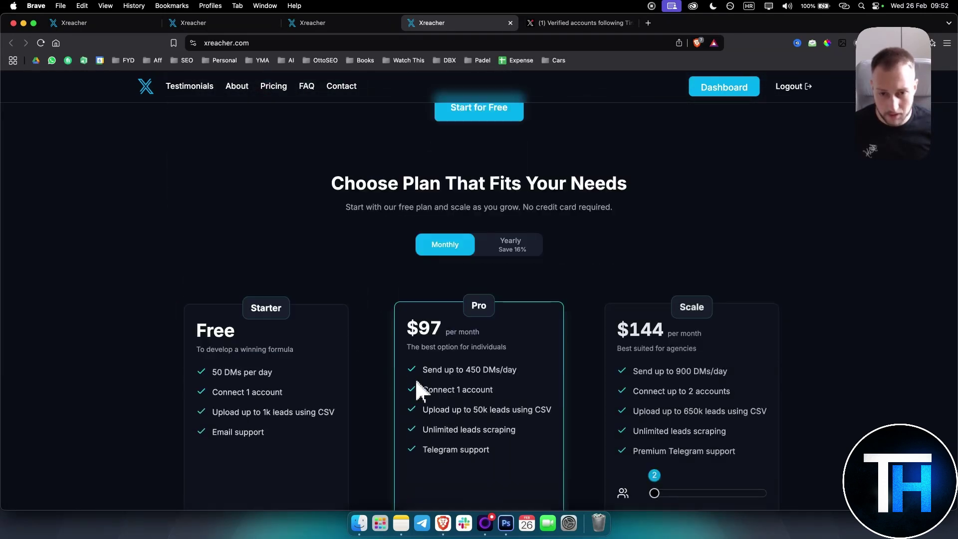
pyautogui.scroll(20, 703, 272)
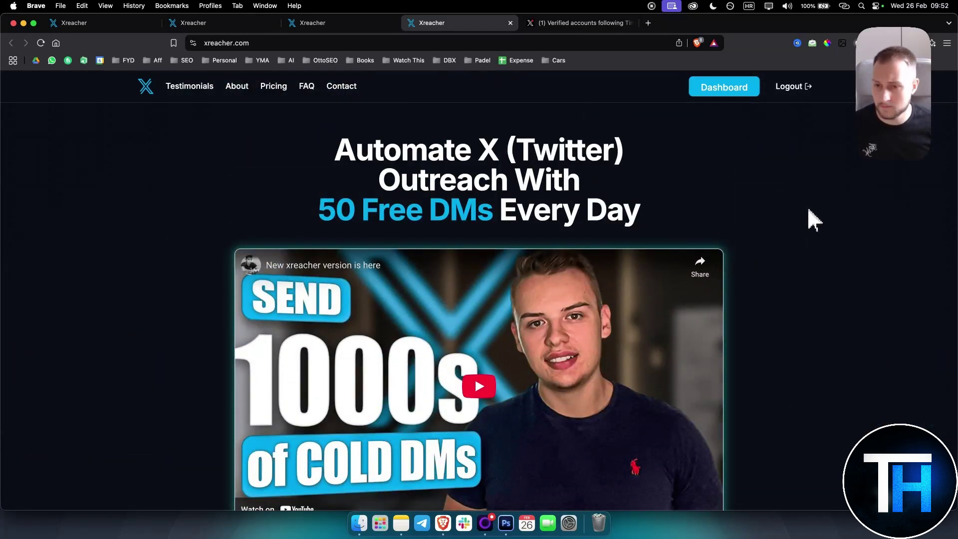
pyautogui.scroll(-10, 806, 210)
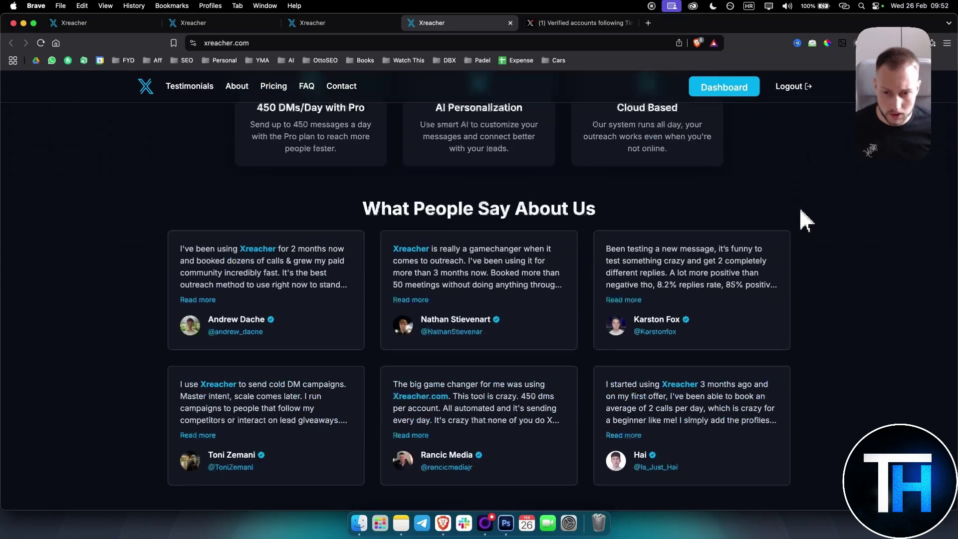
pyautogui.scroll(-15, 800, 210)
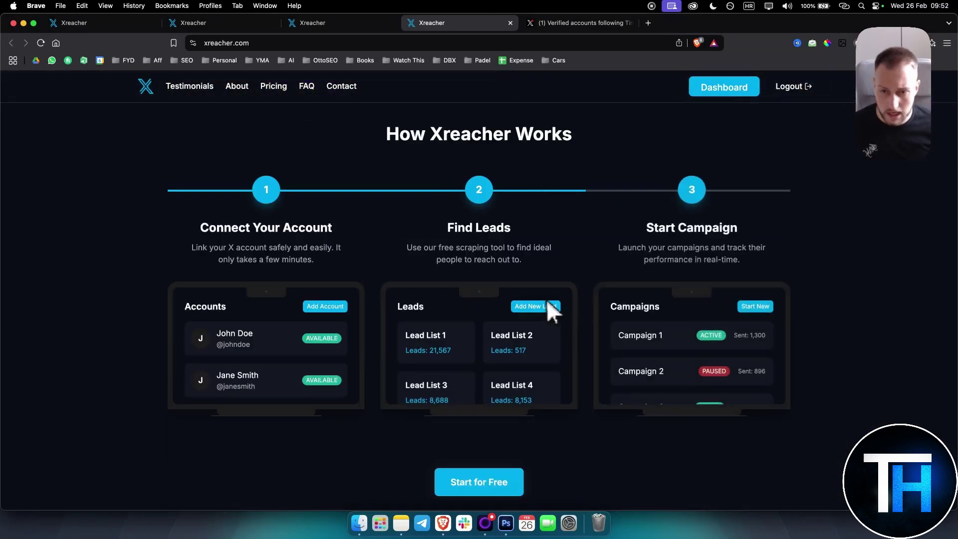
pyautogui.scroll(-10, 536, 304)
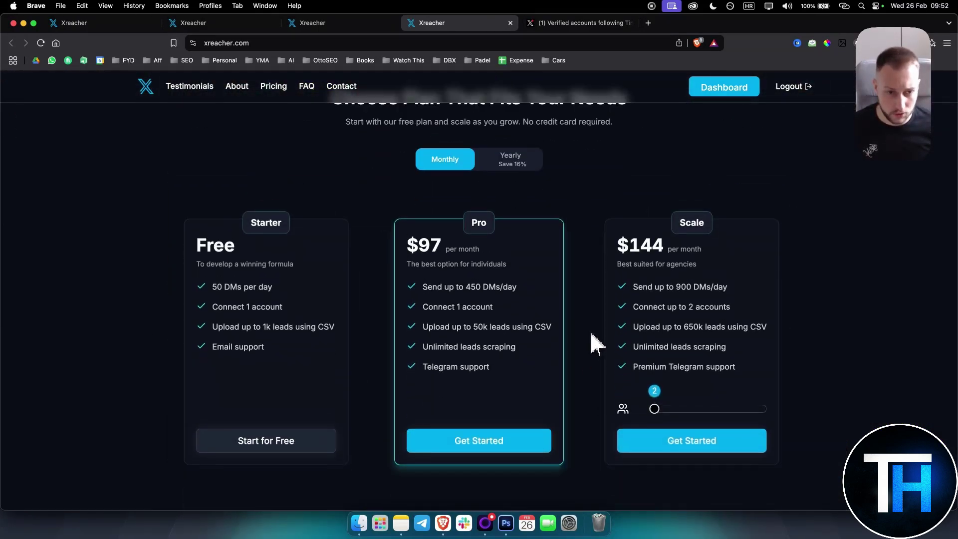
pyautogui.scroll(20, 593, 344)
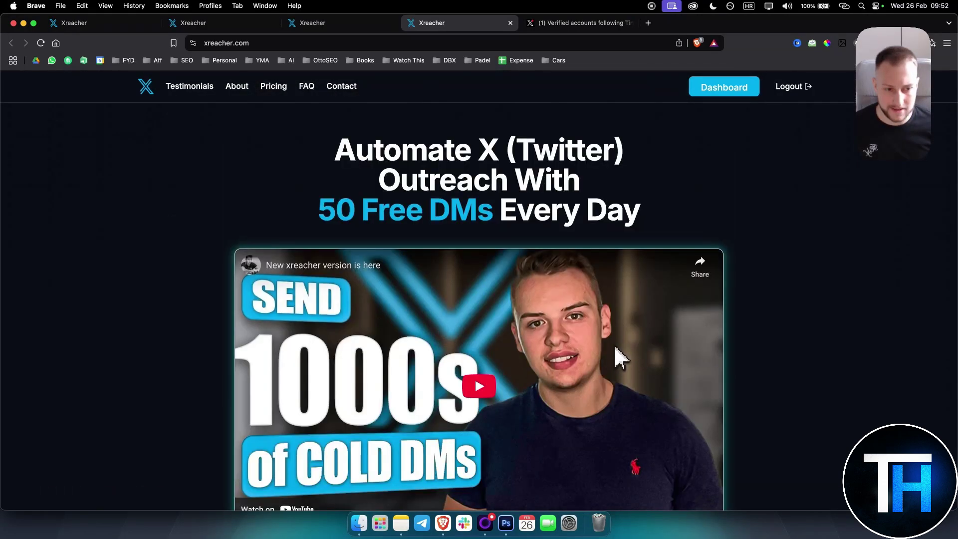